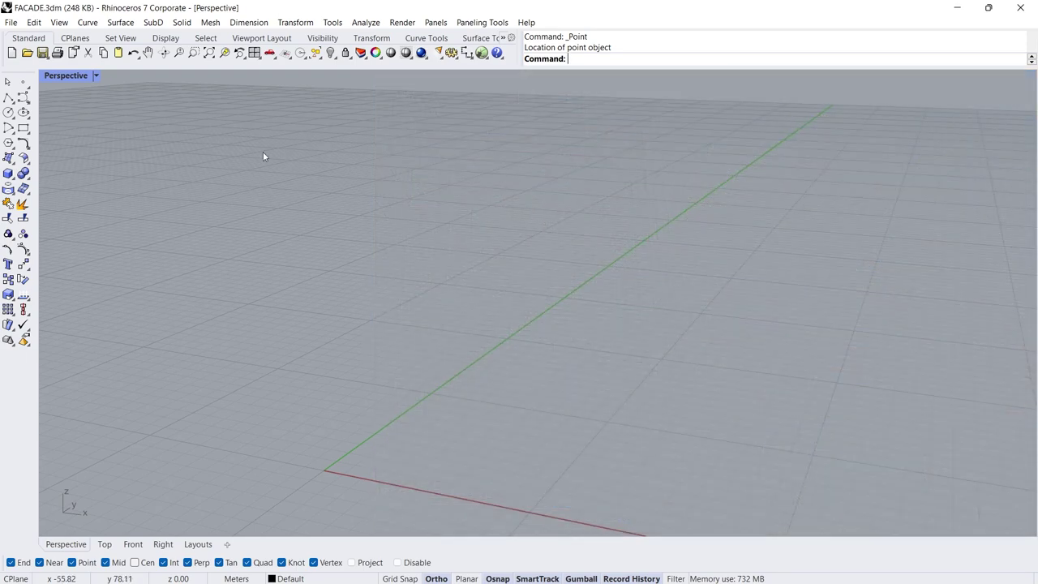
Draw a vertical rectangle from the origin, 12 m wide and 16 m tall
{"action": "left_click", "coordinate": [23, 129]}
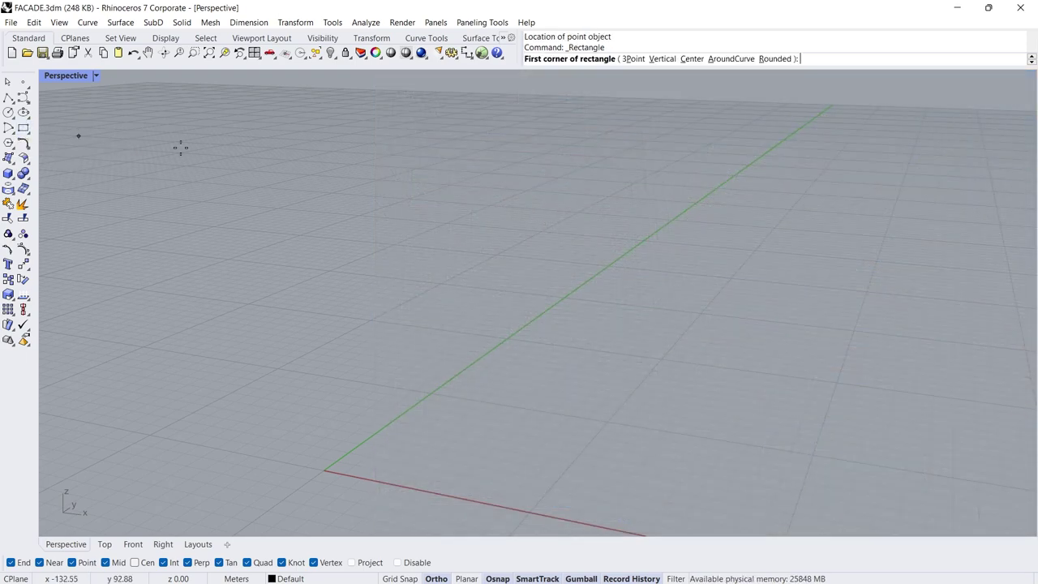
{"action": "left_click", "coordinate": [663, 59]}
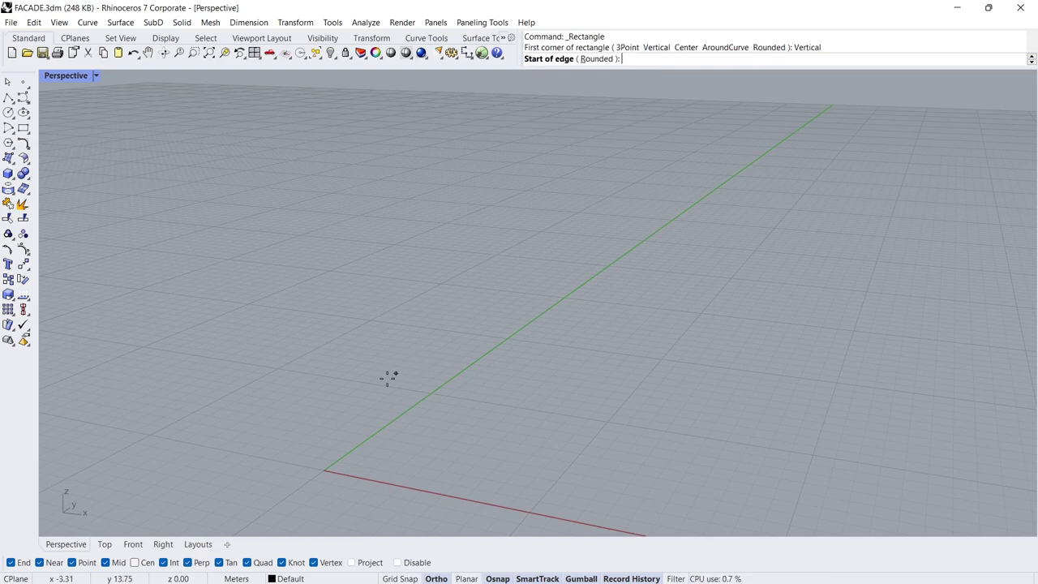
{"action": "type", "text": "0"}
{"action": "key", "text": "Return"}
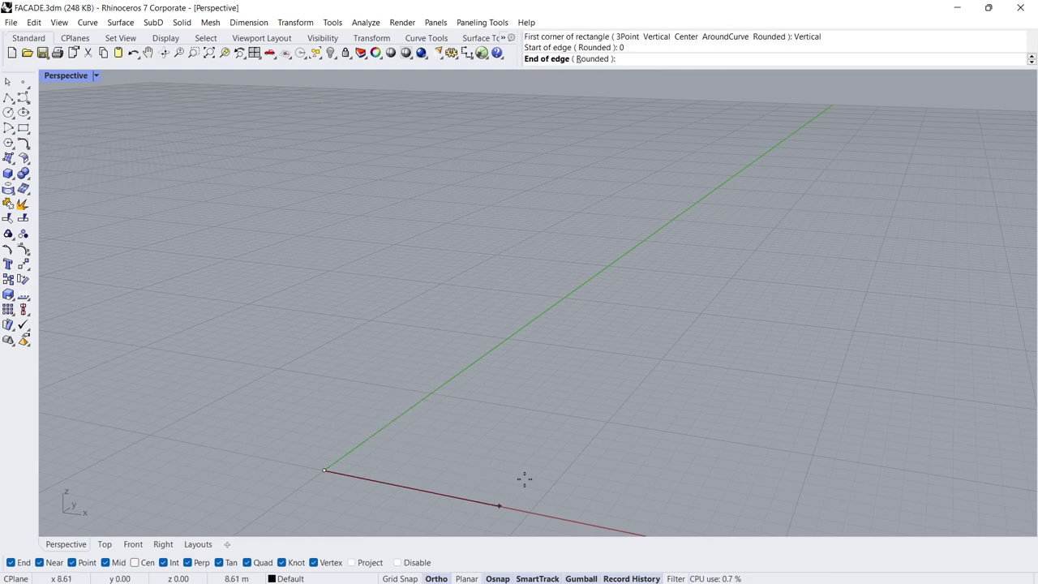
{"action": "type", "text": "12"}
{"action": "key", "text": "Return"}
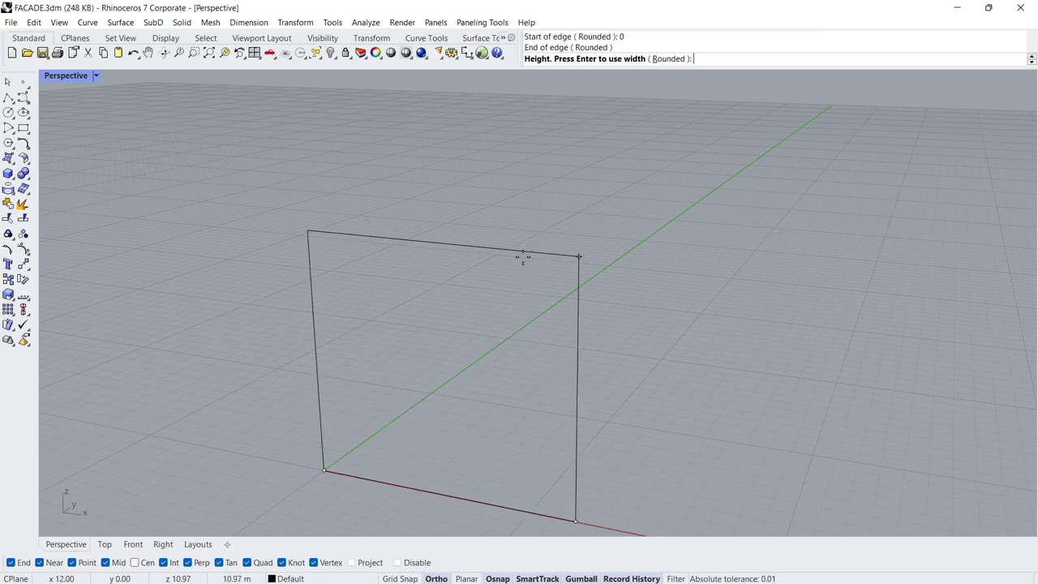
{"action": "type", "text": "16"}
{"action": "key", "text": "Return"}
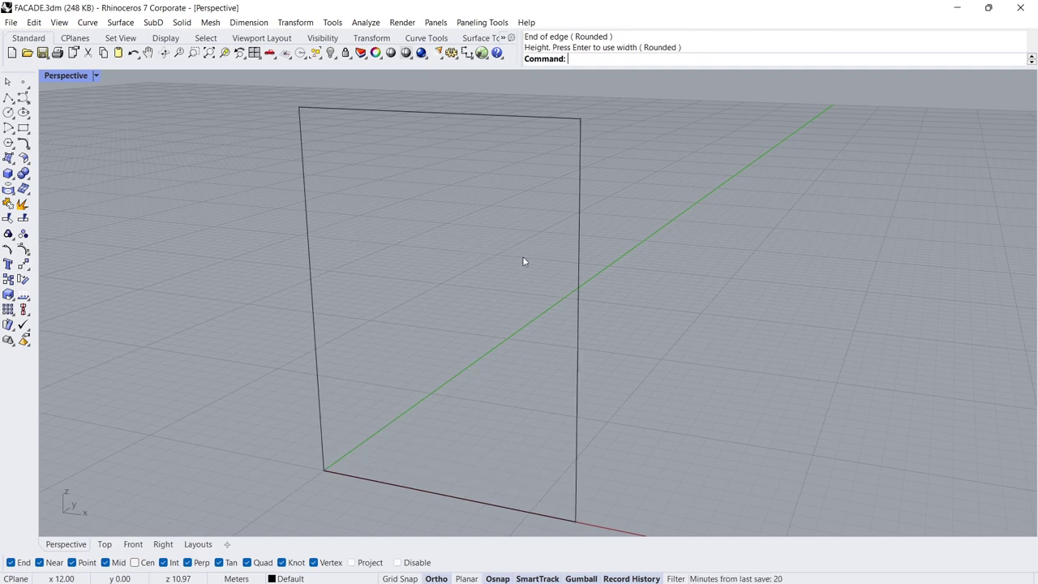
In Front view, draw a vertical line between the rectangle's top and bottom edge midpoints and select it
{"action": "left_click", "coordinate": [120, 546]}
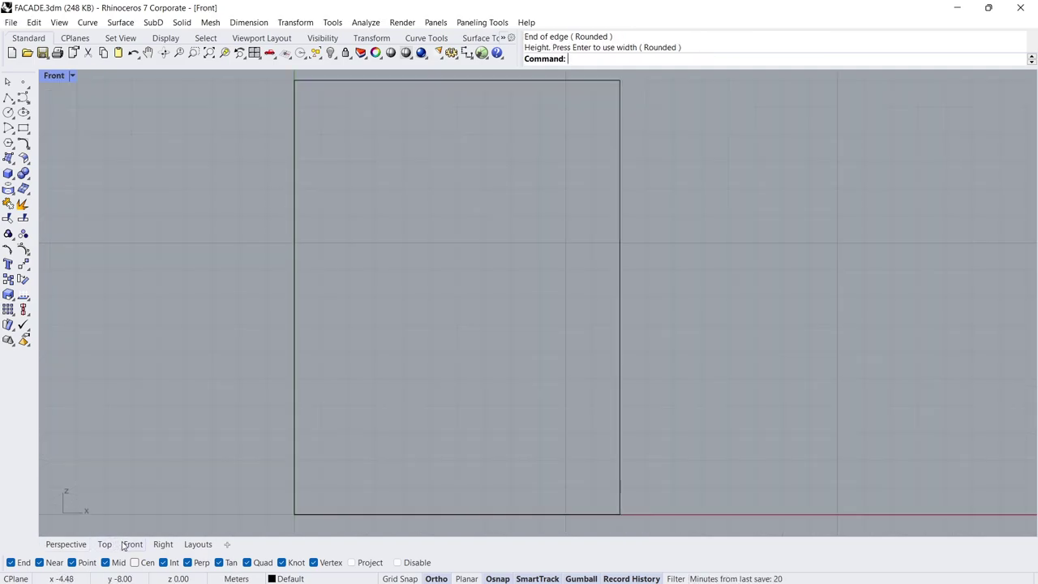
{"action": "left_click", "coordinate": [8, 97]}
{"action": "left_click", "coordinate": [457, 80]}
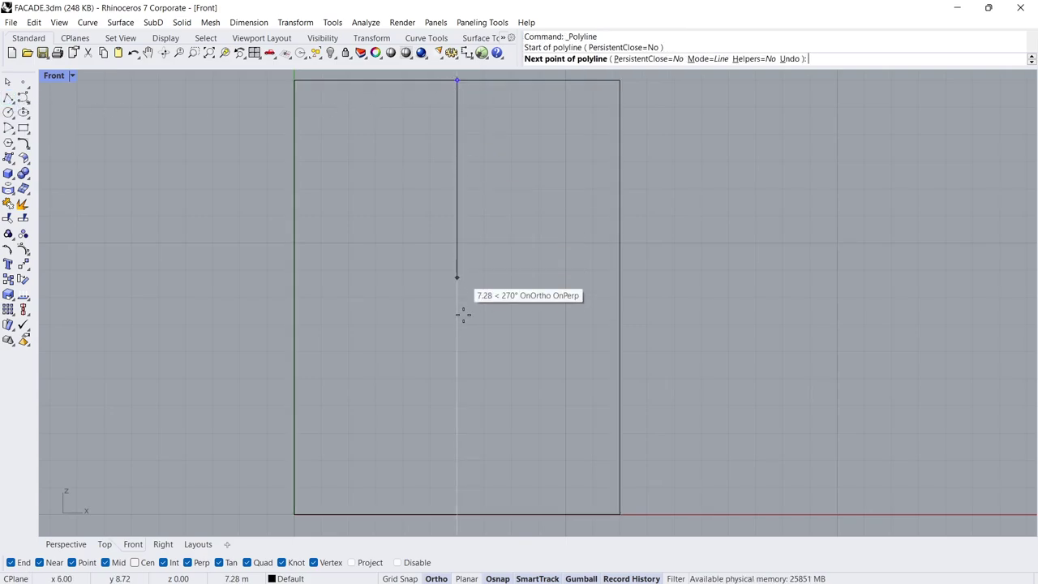
{"action": "left_click", "coordinate": [457, 514]}
{"action": "key", "text": "Return"}
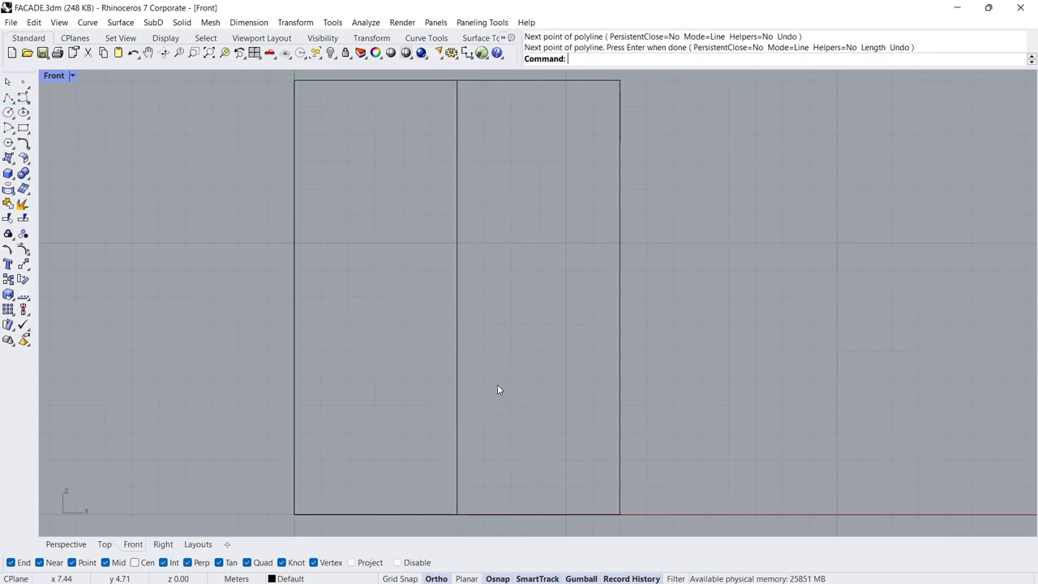
{"action": "left_click_drag", "start_coordinate": [418, 297], "coordinate": [410, 289]}
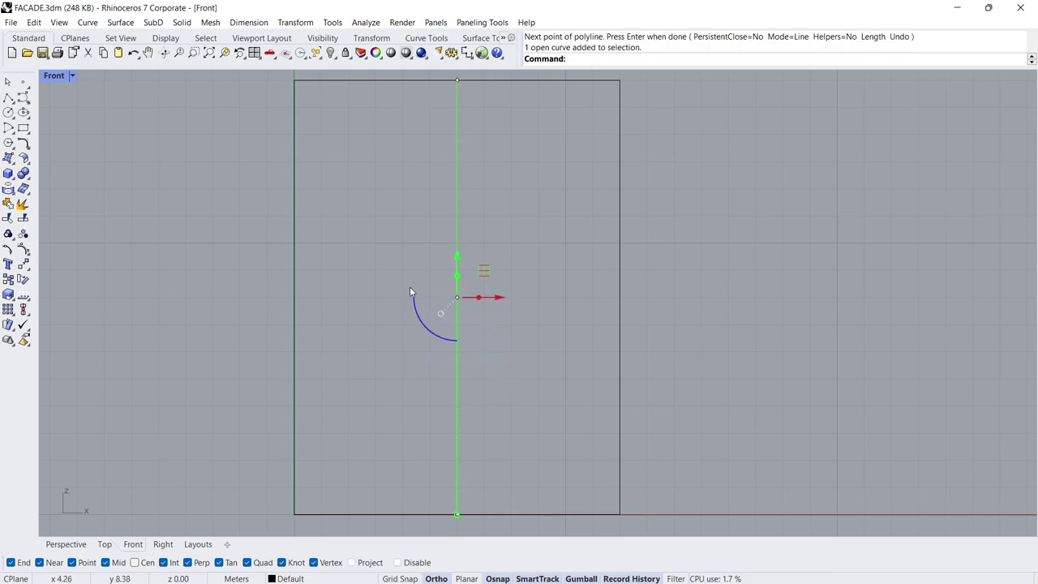
{"action": "left_click", "coordinate": [28, 148]}
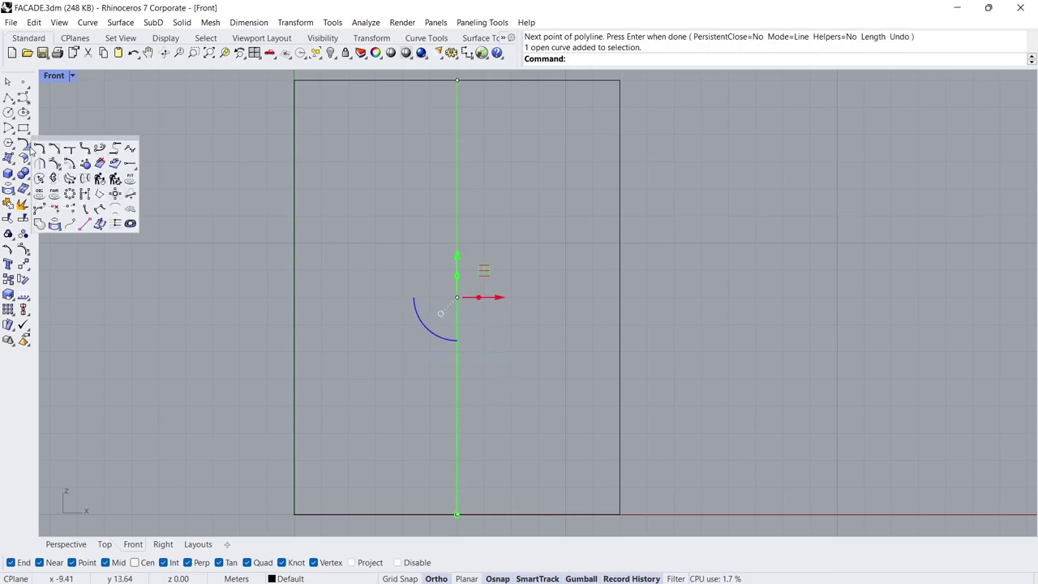
Rebuild the middle line with 4 points at degree 2
{"action": "left_click", "coordinate": [100, 179]}
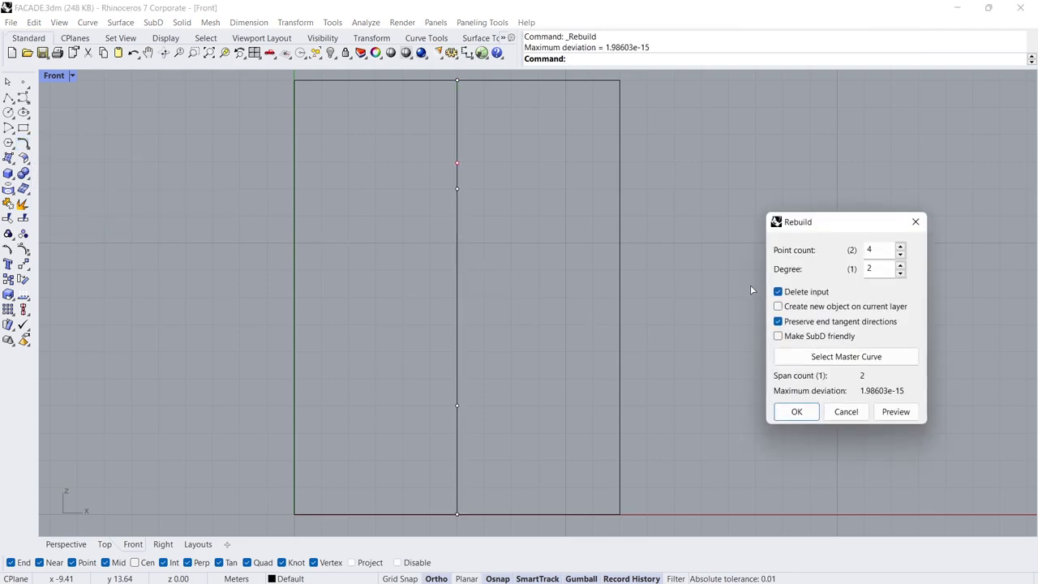
{"action": "double_click", "coordinate": [879, 249]}
{"action": "double_click", "coordinate": [880, 268]}
{"action": "left_click", "coordinate": [799, 411]}
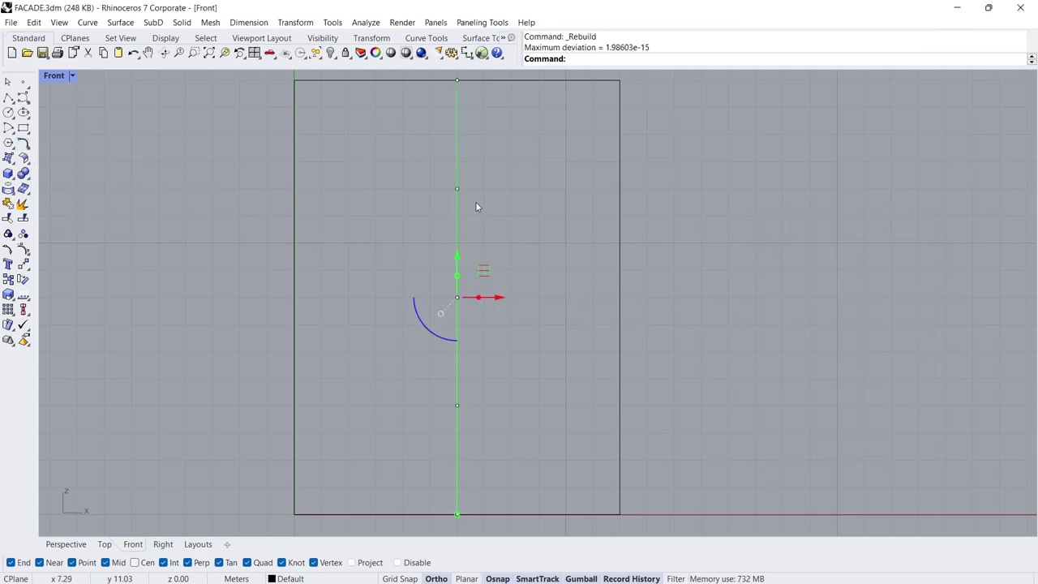
Shift the top, middle and bottom control points right to bend the line into an S-curve
{"action": "left_click_drag", "start_coordinate": [470, 81], "coordinate": [469, 79]}
{"action": "left_click_drag", "start_coordinate": [457, 80], "coordinate": [565, 81]}
{"action": "left_click", "coordinate": [457, 406]}
{"action": "left_click_drag", "start_coordinate": [496, 408], "coordinate": [705, 408]}
{"action": "left_click", "coordinate": [456, 513]}
{"action": "left_click_drag", "start_coordinate": [496, 515], "coordinate": [528, 514]}
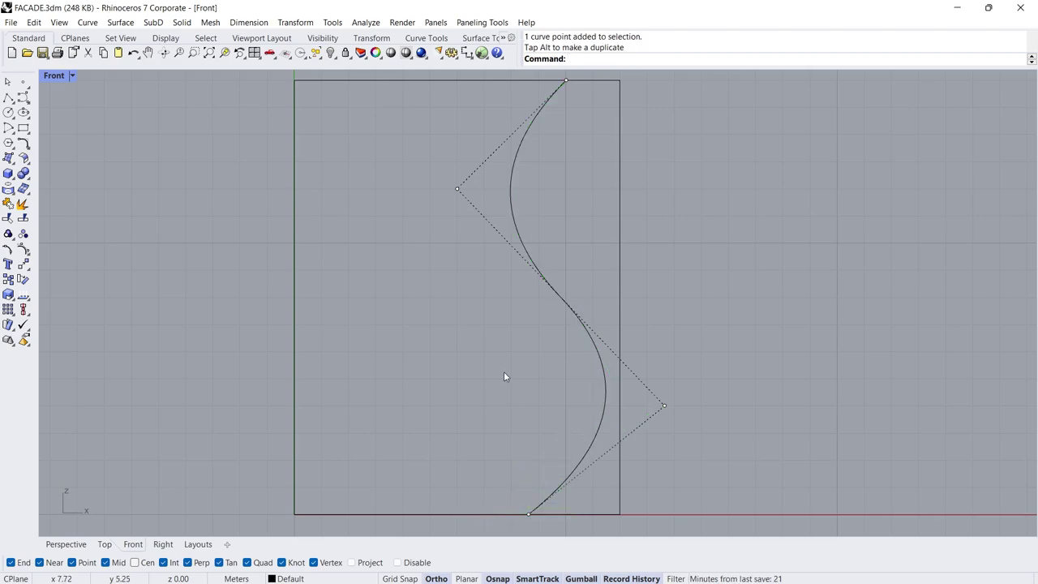
{"action": "left_click", "coordinate": [560, 250]}
Copy the S-curve slightly left and reshape the copy to sweep toward the bottom-left corner
{"action": "left_click_drag", "start_coordinate": [602, 299], "coordinate": [575, 297]}
{"action": "left_click", "coordinate": [457, 408]}
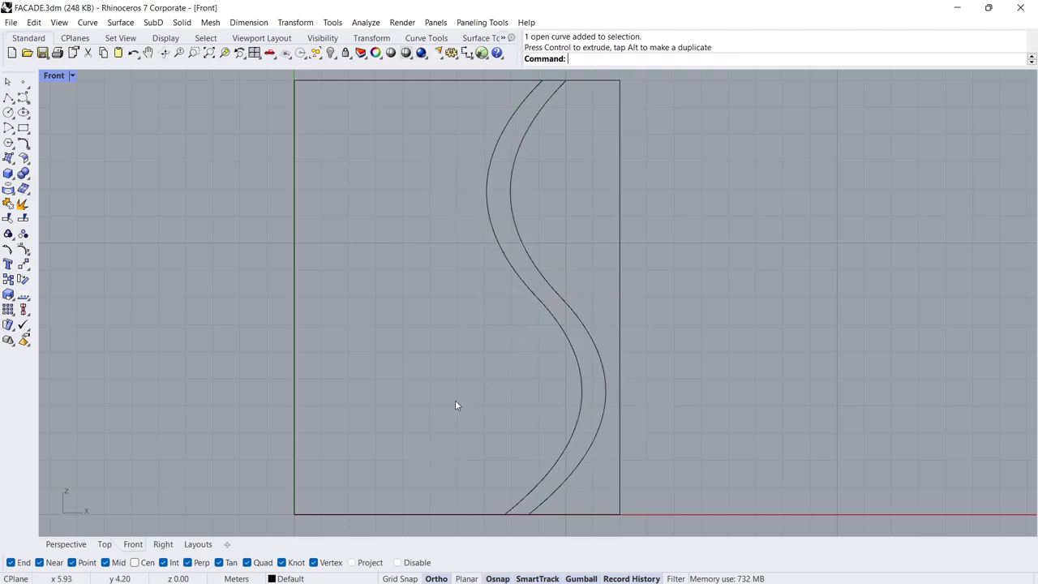
{"action": "left_click", "coordinate": [581, 398]}
{"action": "left_click_drag", "start_coordinate": [434, 356], "coordinate": [350, 503]}
{"action": "left_click_drag", "start_coordinate": [413, 301], "coordinate": [522, 388]}
{"action": "left_click", "coordinate": [528, 330]}
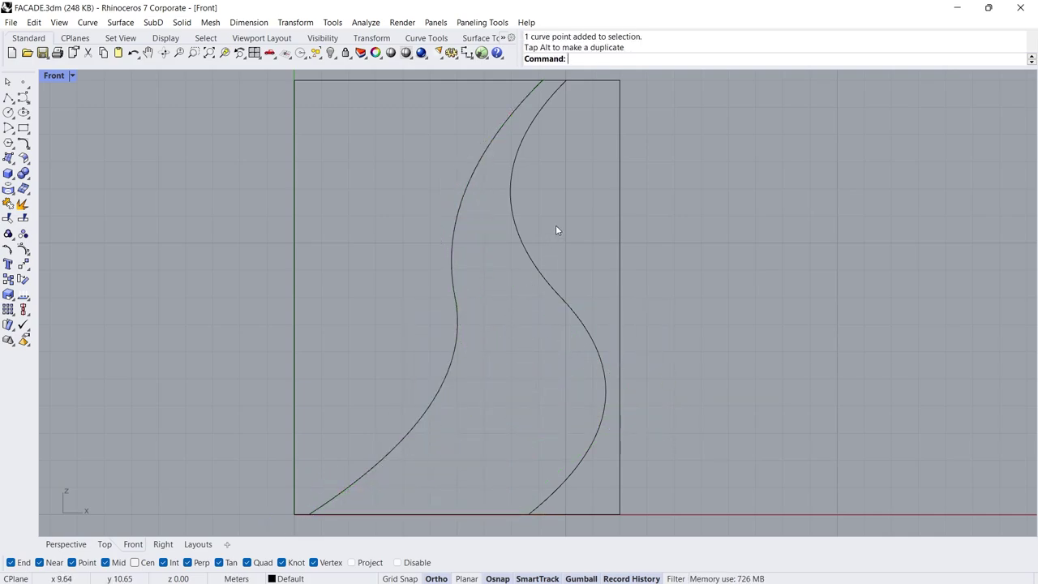
{"action": "left_click_drag", "start_coordinate": [555, 229], "coordinate": [410, 330]}
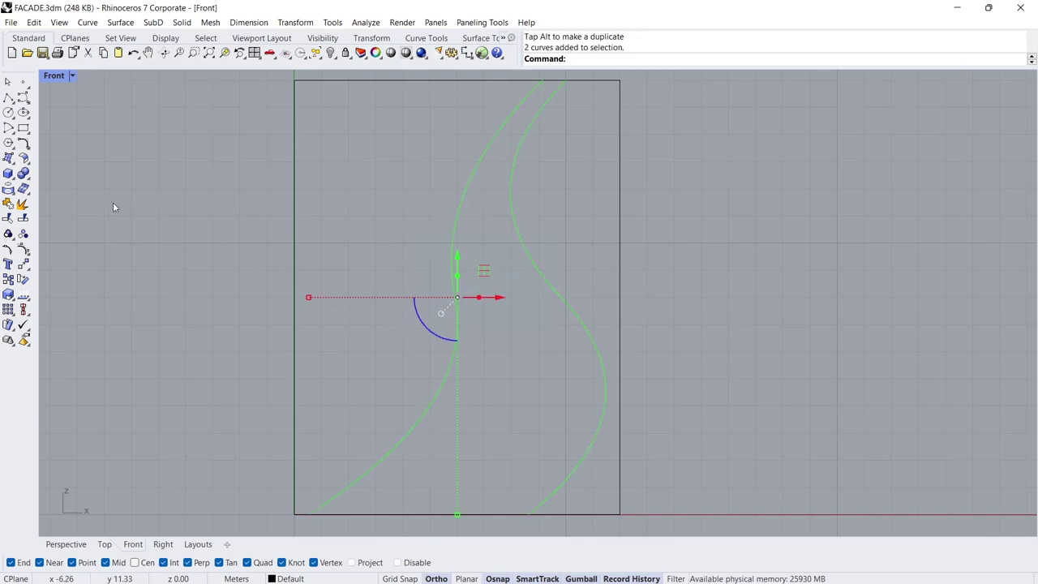
Refit both wavy curves with FitCrv at a tolerance of 1
{"action": "left_click", "coordinate": [25, 145]}
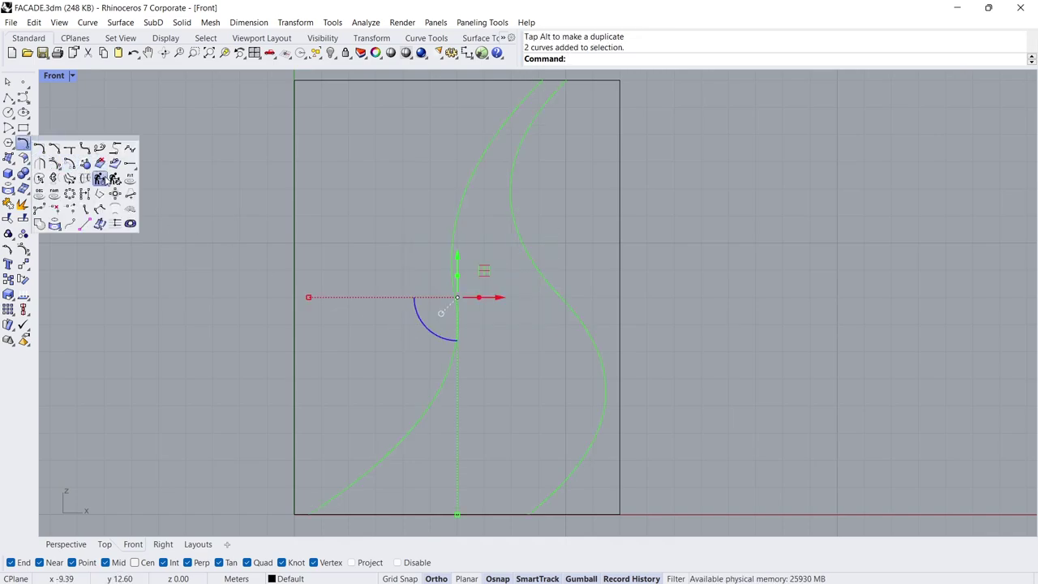
{"action": "left_click", "coordinate": [129, 179]}
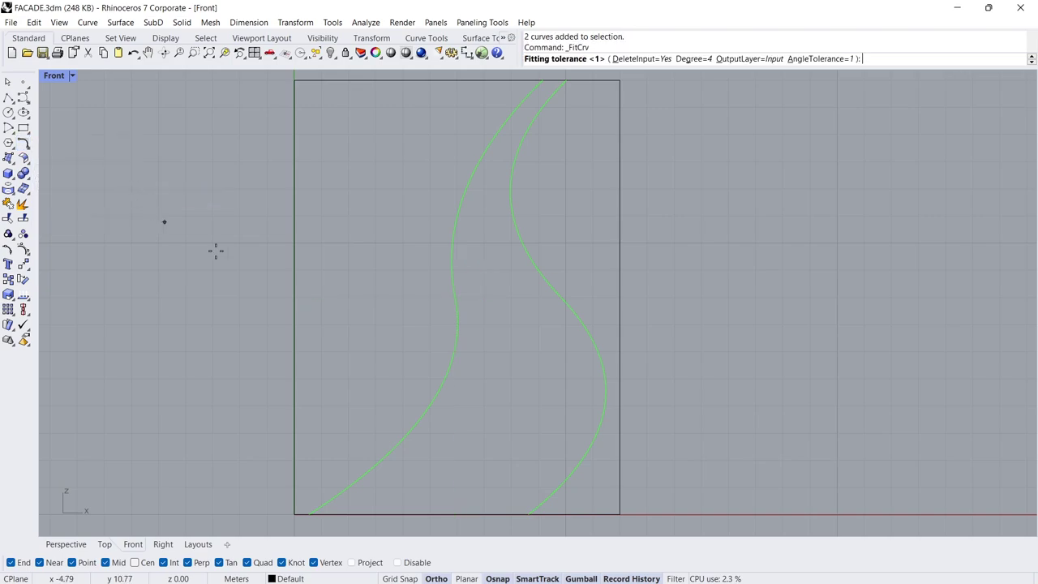
{"action": "left_click", "coordinate": [678, 284]}
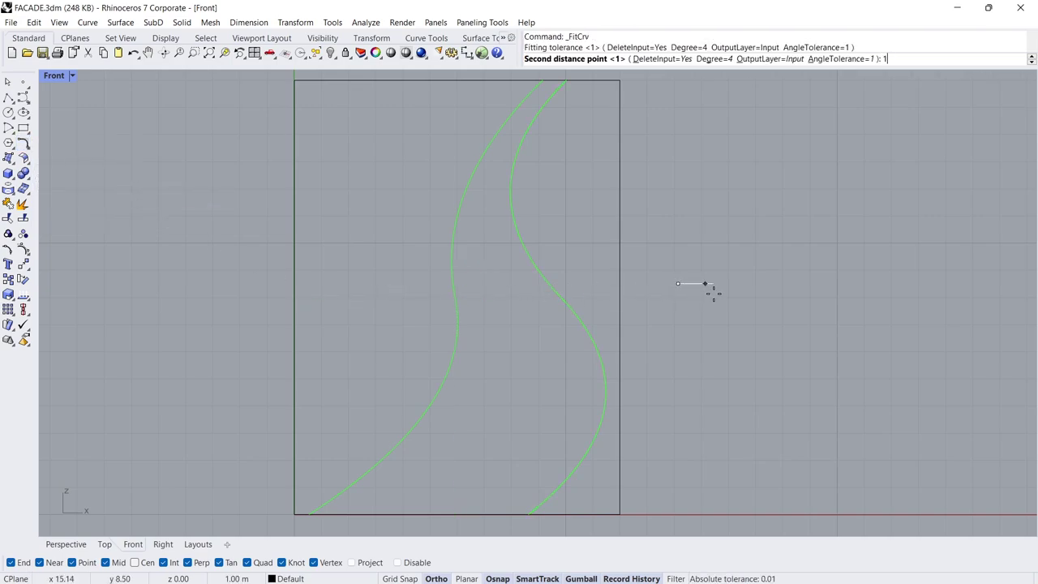
{"action": "key", "text": "Return"}
{"action": "key", "text": "Escape"}
Move a lower control point of the left curve to smooth it, then reselect both curves
{"action": "left_click", "coordinate": [456, 261]}
{"action": "left_click", "coordinate": [526, 263], "text": "shift"}
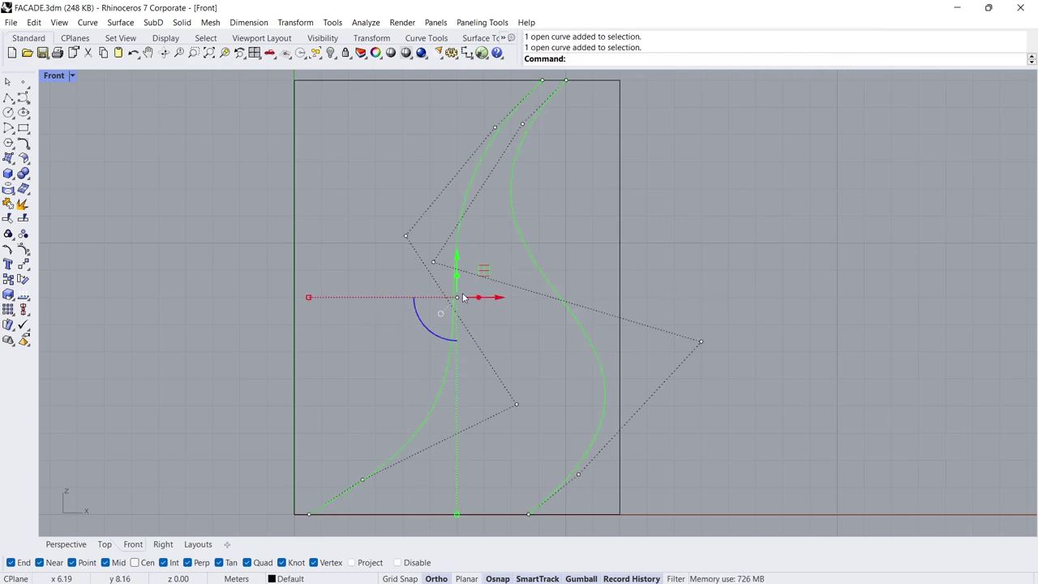
{"action": "left_click", "coordinate": [362, 480]}
{"action": "left_click_drag", "start_coordinate": [363, 479], "coordinate": [416, 482]}
{"action": "key", "text": "Escape"}
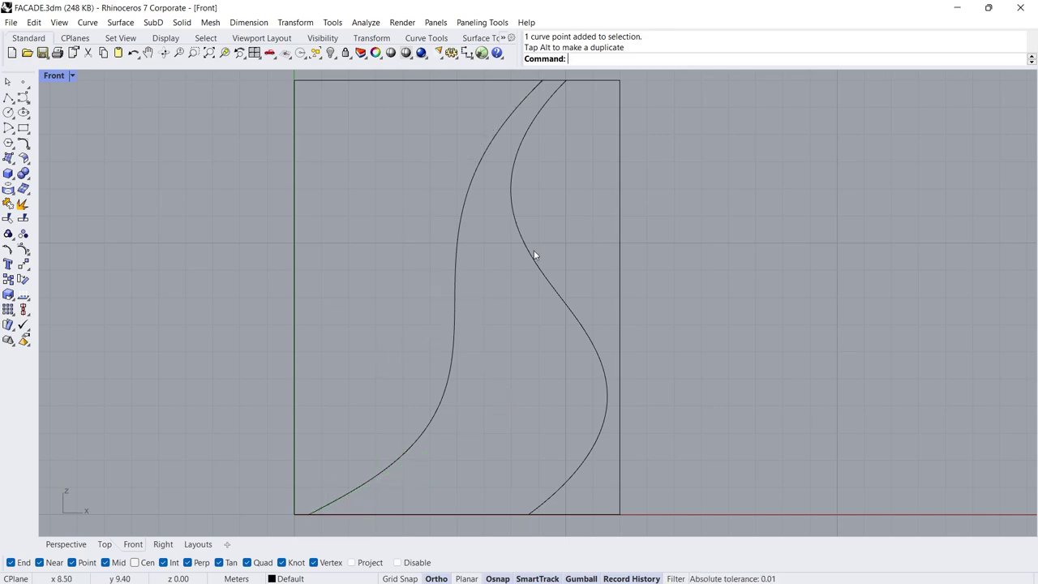
{"action": "left_click_drag", "start_coordinate": [428, 278], "coordinate": [427, 277]}
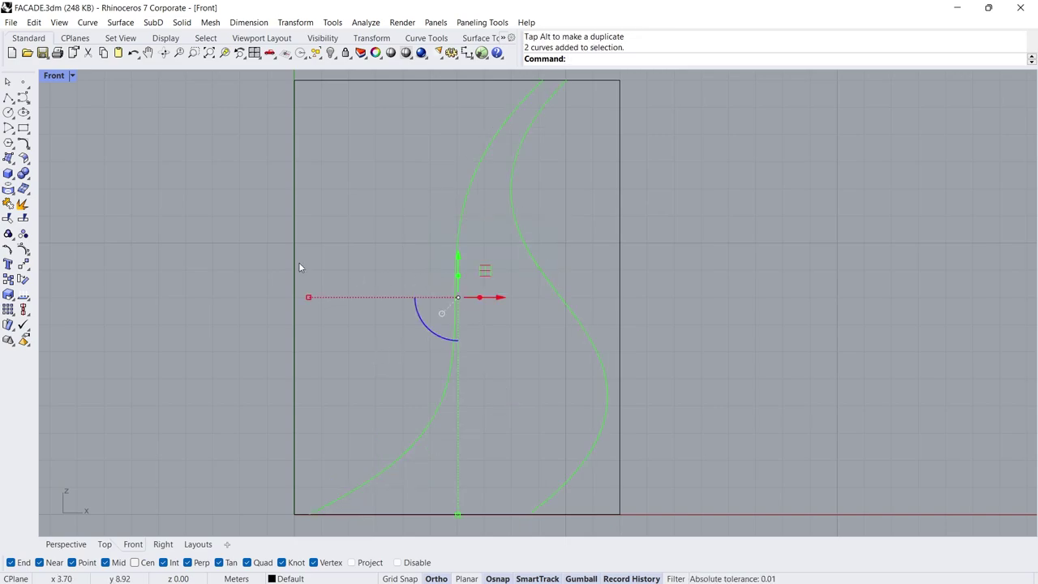
Tween seven curves between the two wavy curves and select two of the tween curves
{"action": "left_click", "coordinate": [28, 151]}
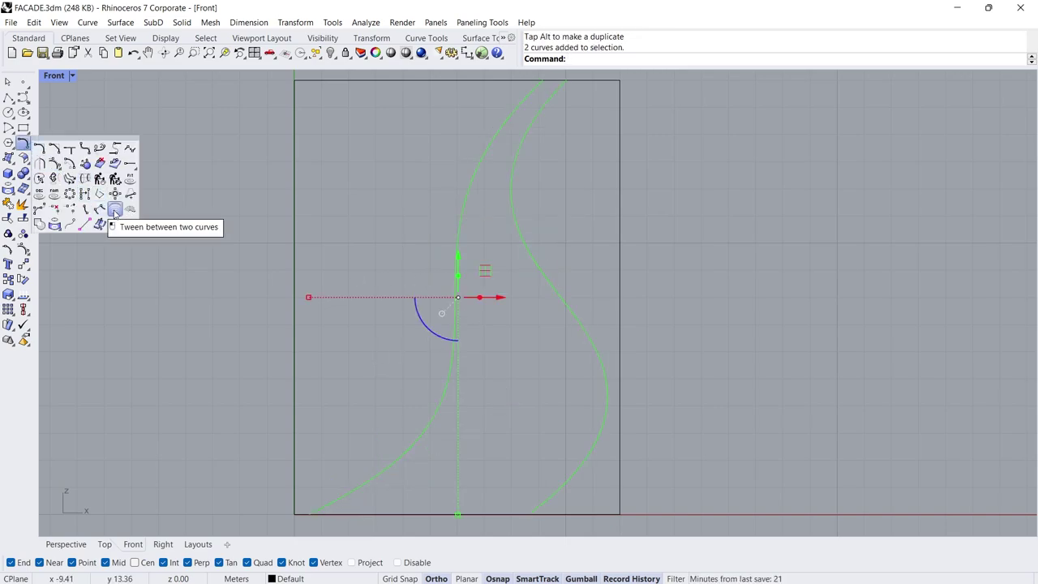
{"action": "left_click", "coordinate": [114, 212]}
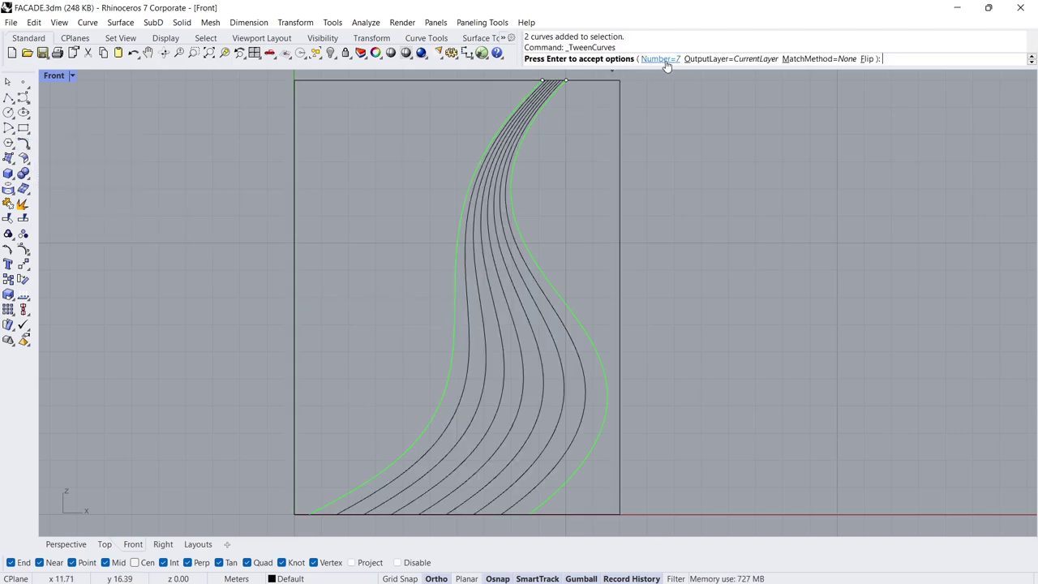
{"action": "right_click", "coordinate": [543, 237]}
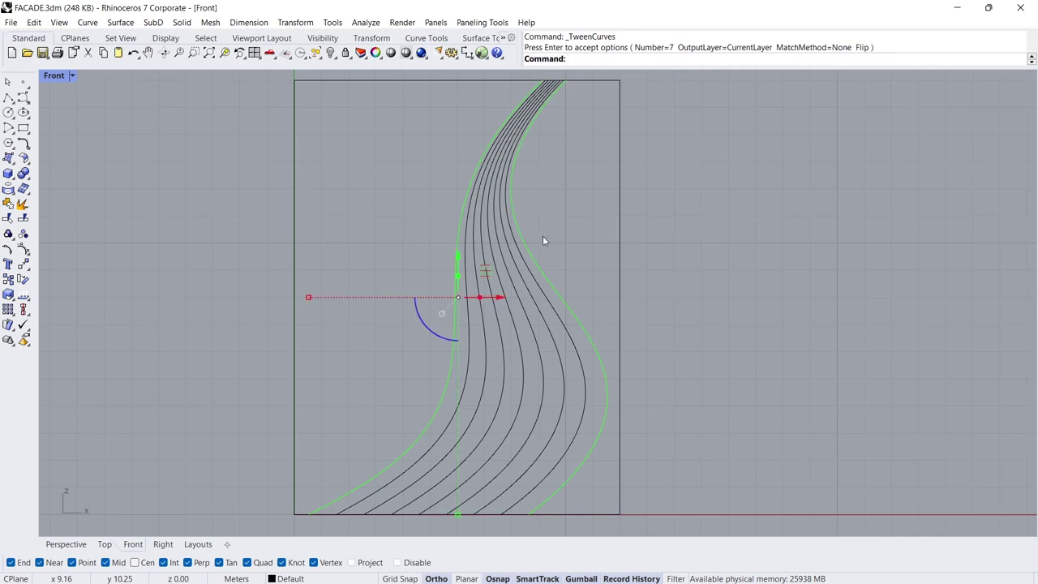
{"action": "left_click", "coordinate": [486, 377]}
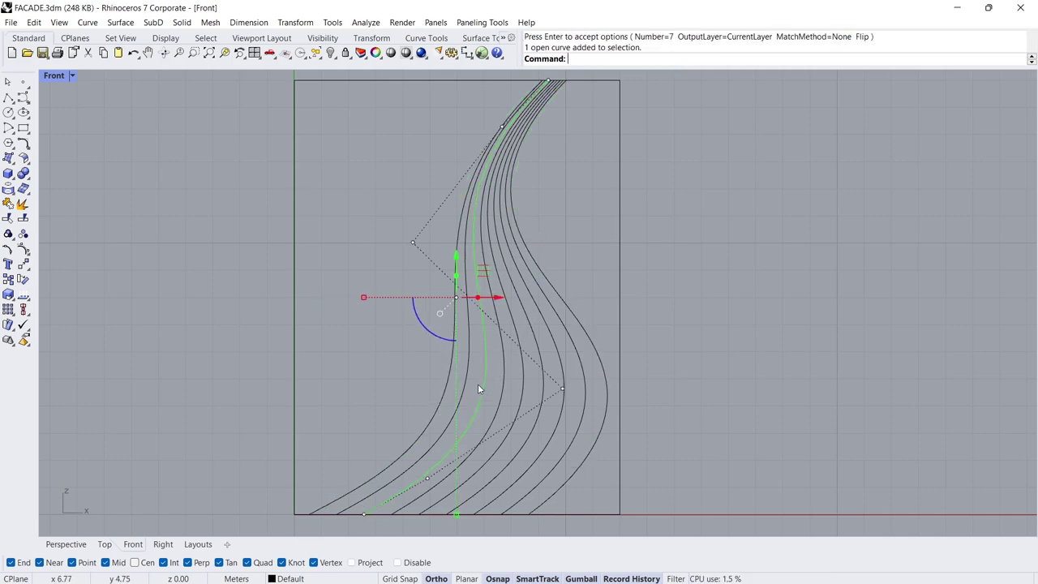
{"action": "left_click", "coordinate": [565, 403], "text": "shift"}
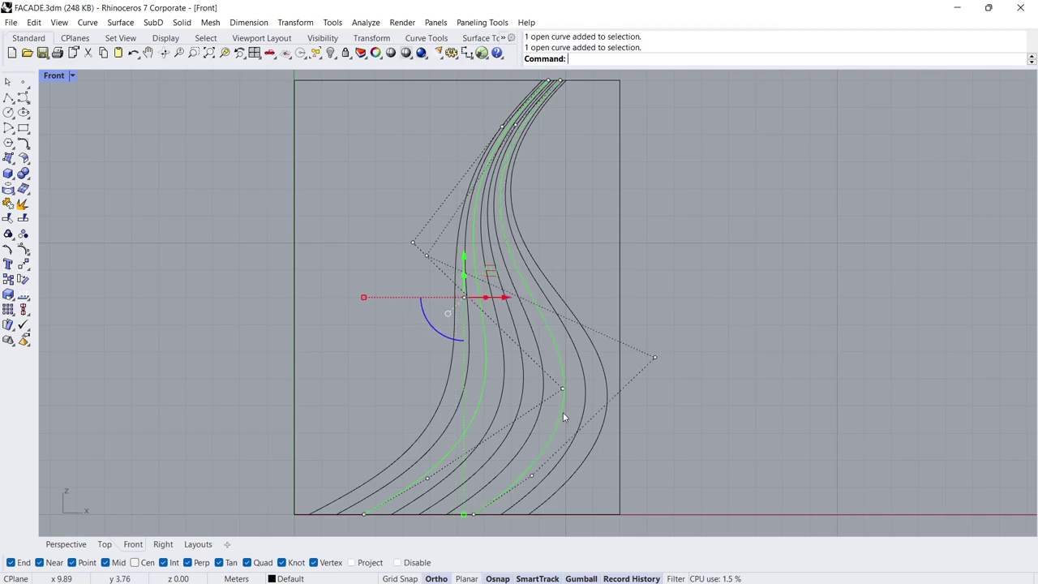
In Right view, rotate the selected curves -3° about their top endpoint with Ortho off
{"action": "left_click", "coordinate": [162, 545]}
{"action": "right_click_drag", "start_coordinate": [463, 236], "coordinate": [421, 332]}
{"action": "scroll", "coordinate": [422, 328], "scroll_direction": "up", "scroll_amount": 4}
{"action": "right_click_drag", "start_coordinate": [419, 292], "coordinate": [351, 301]}
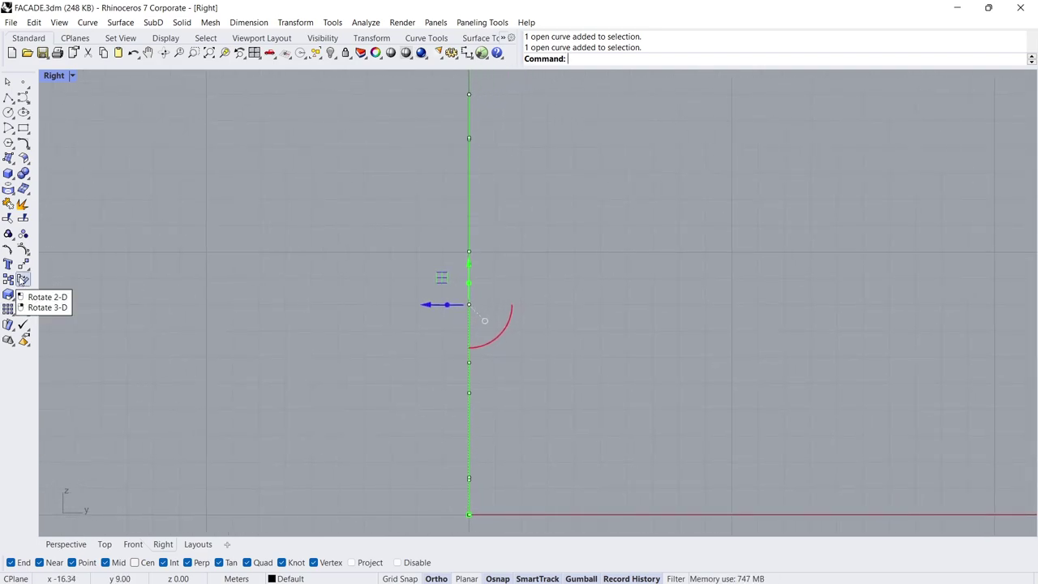
{"action": "left_click", "coordinate": [23, 279]}
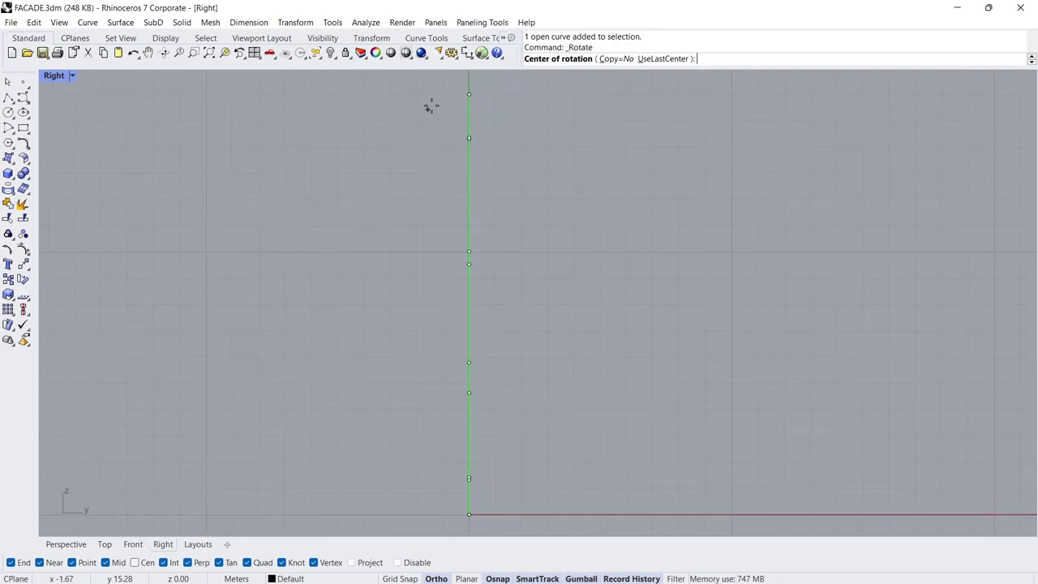
{"action": "left_click", "coordinate": [469, 95]}
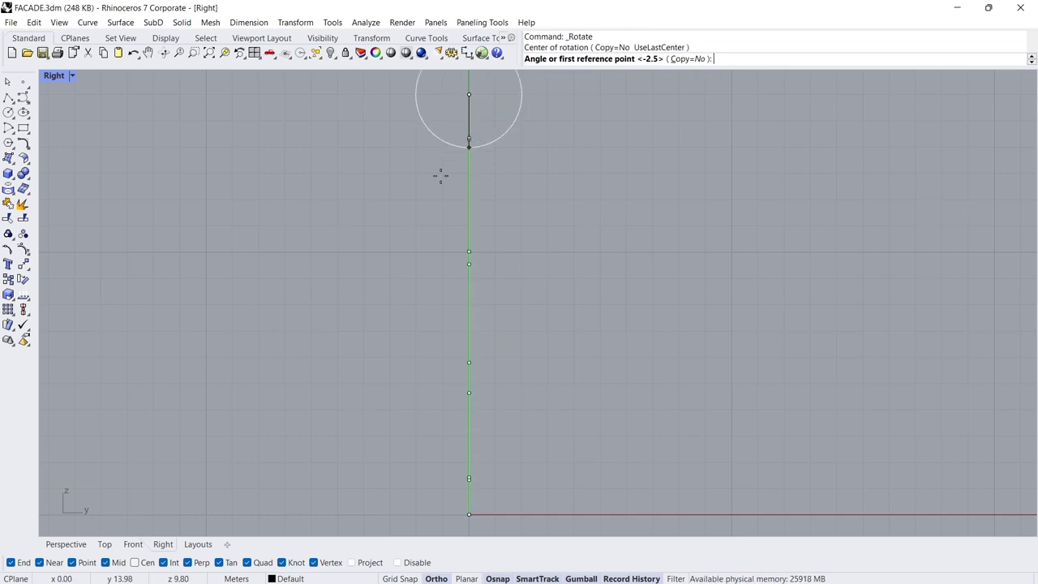
{"action": "left_click", "coordinate": [469, 513]}
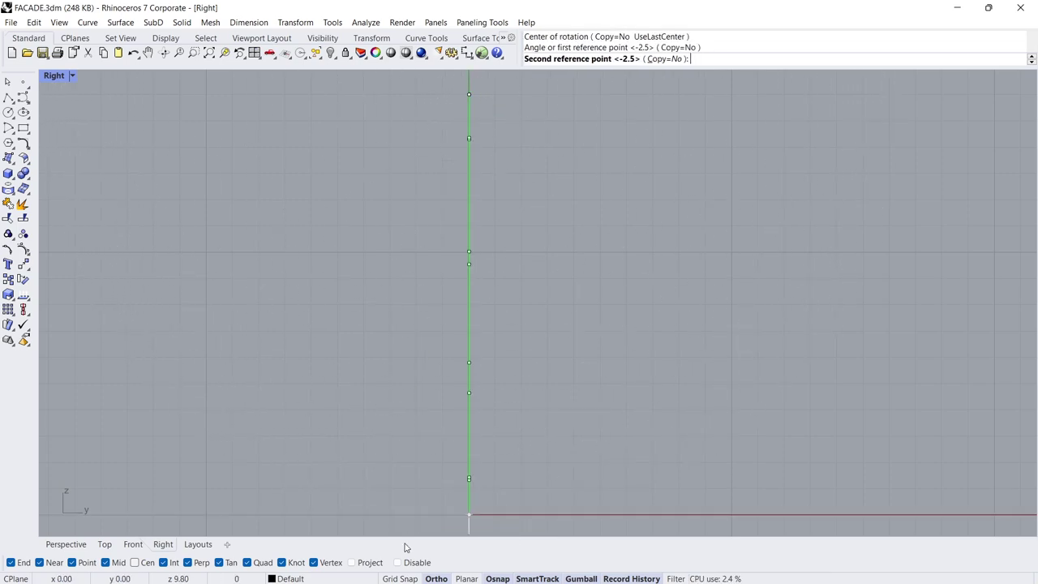
{"action": "left_click", "coordinate": [437, 579]}
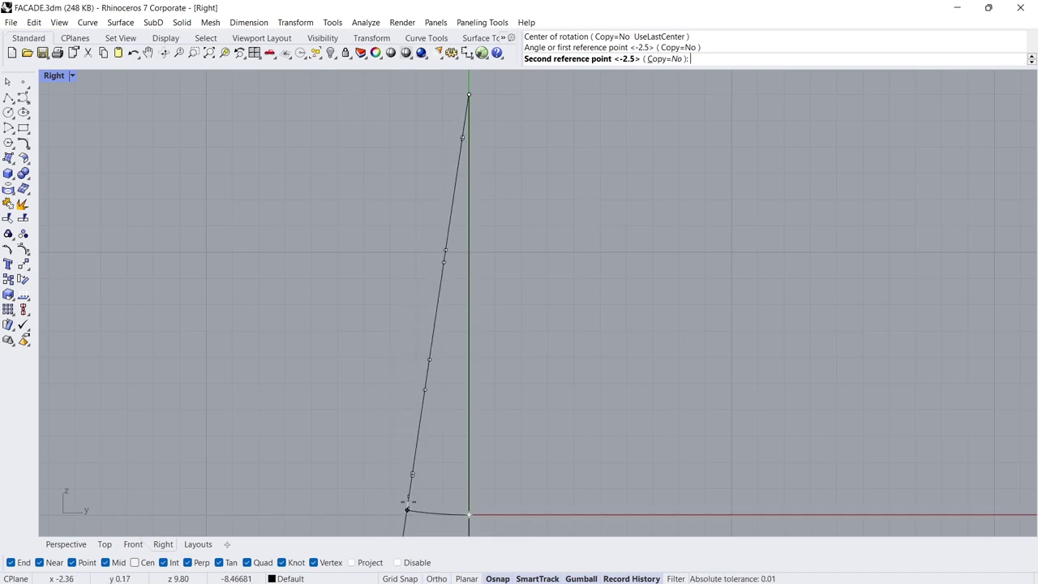
{"action": "type", "text": "-3"}
{"action": "key", "text": "Return"}
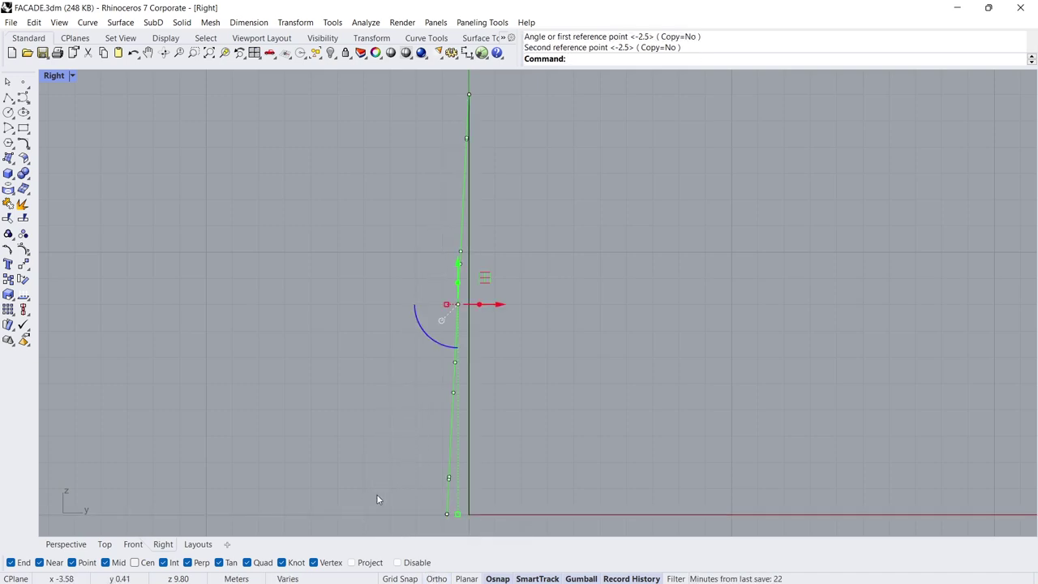
Scale the tilted curves 1-D from their top end so their lower ends reach the ground line
{"action": "left_click", "coordinate": [13, 302]}
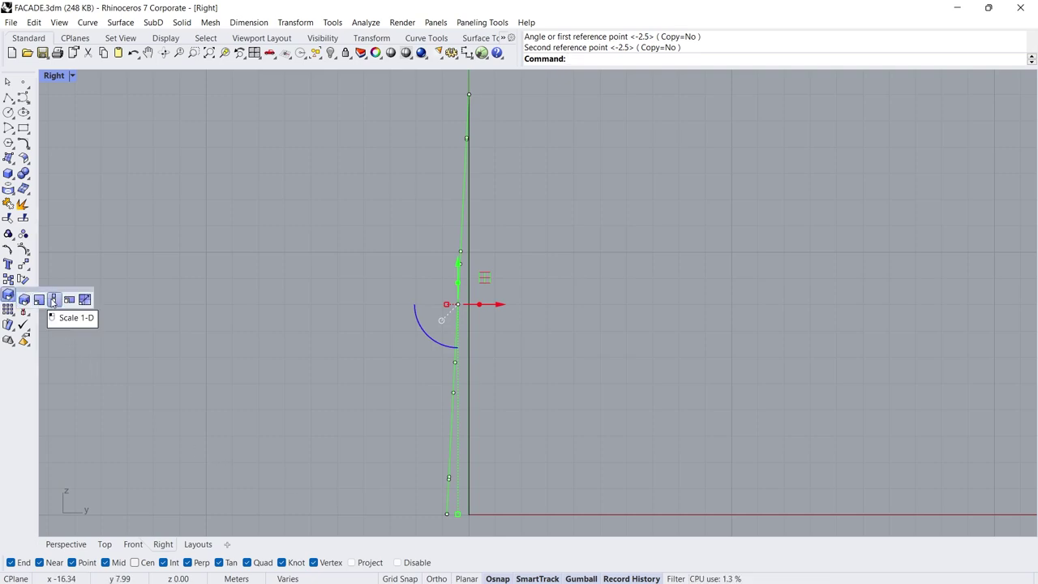
{"action": "left_click", "coordinate": [54, 300]}
{"action": "left_click", "coordinate": [468, 94]}
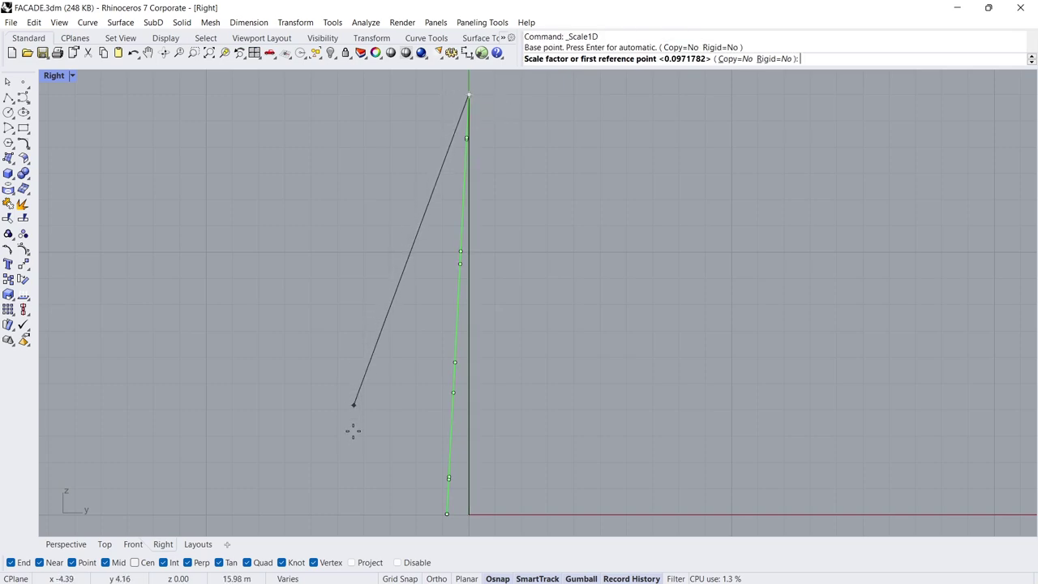
{"action": "left_click", "coordinate": [446, 513]}
{"action": "scroll", "coordinate": [438, 487], "scroll_direction": "up", "scroll_amount": 10}
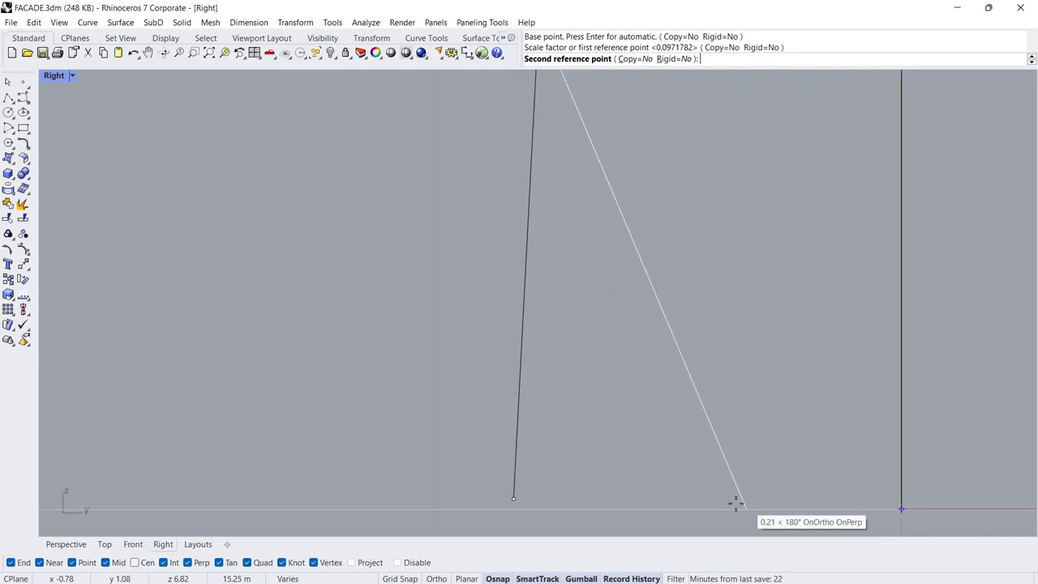
{"action": "left_click", "coordinate": [514, 508]}
{"action": "key", "text": "Escape"}
In Perspective view, delete the frame's top and bottom edges, then window-select all 11 curves
{"action": "left_click", "coordinate": [57, 543]}
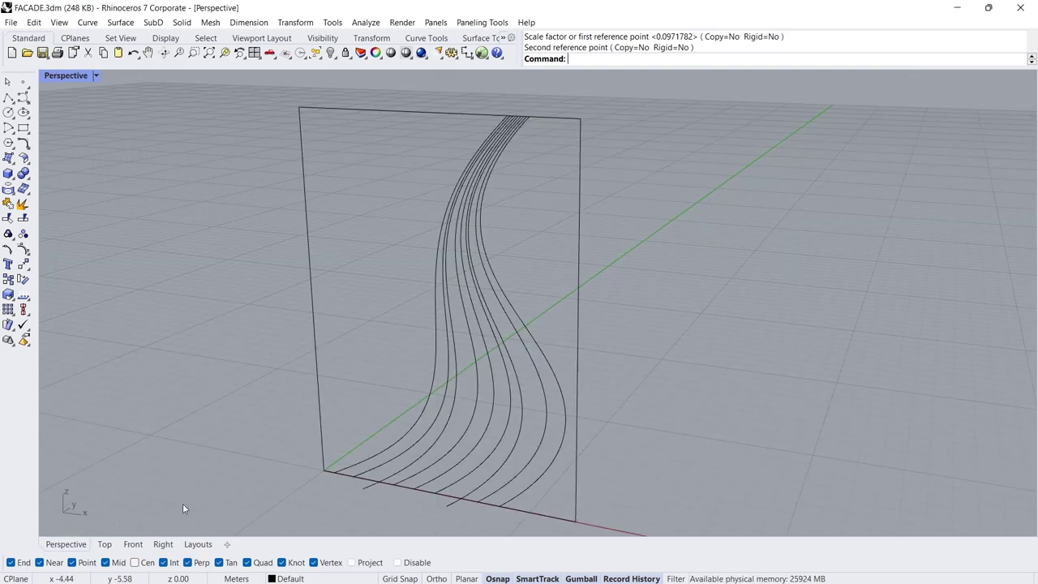
{"action": "right_click_drag", "start_coordinate": [479, 403], "coordinate": [530, 313]}
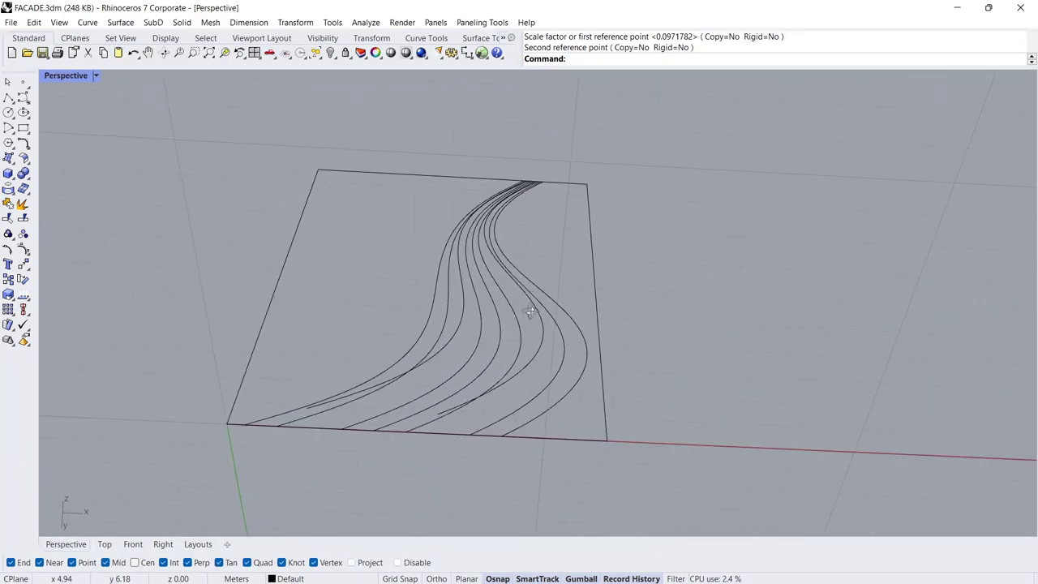
{"action": "left_click", "coordinate": [581, 432], "text": "ctrl+shift"}
{"action": "left_click_drag", "start_coordinate": [379, 206], "coordinate": [375, 227], "text": "ctrl+shift"}
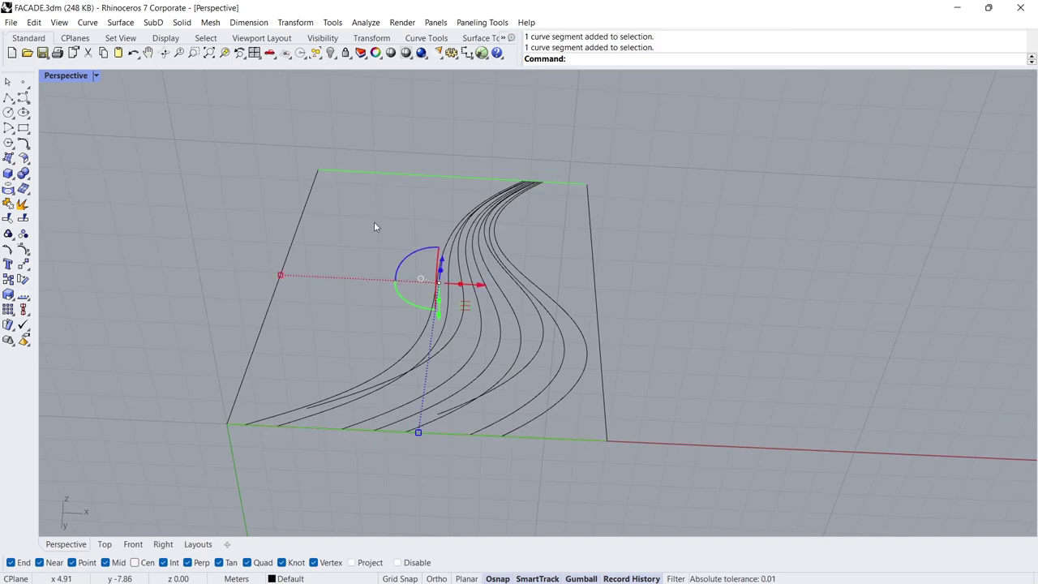
{"action": "key", "text": "Delete"}
{"action": "right_click_drag", "start_coordinate": [443, 225], "coordinate": [346, 346]}
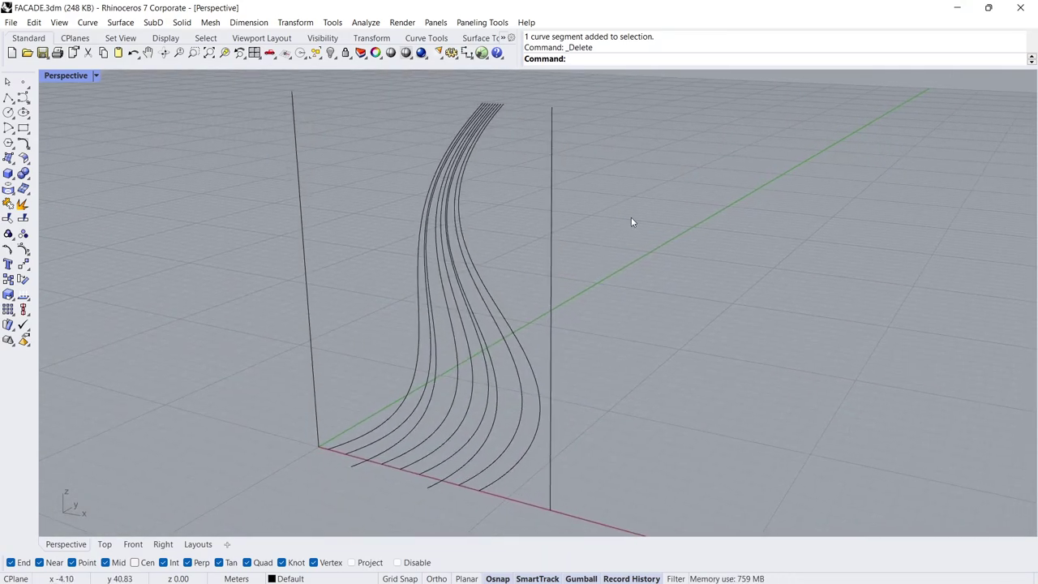
{"action": "left_click_drag", "start_coordinate": [644, 199], "coordinate": [265, 386]}
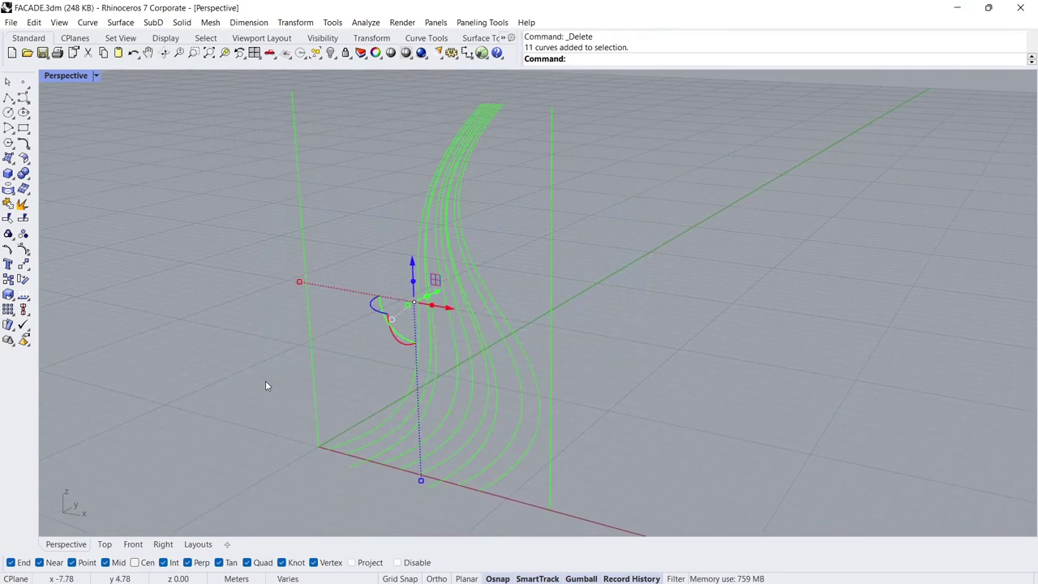
Loft the 11 selected curves using the Loose style
{"action": "left_click", "coordinate": [14, 166]}
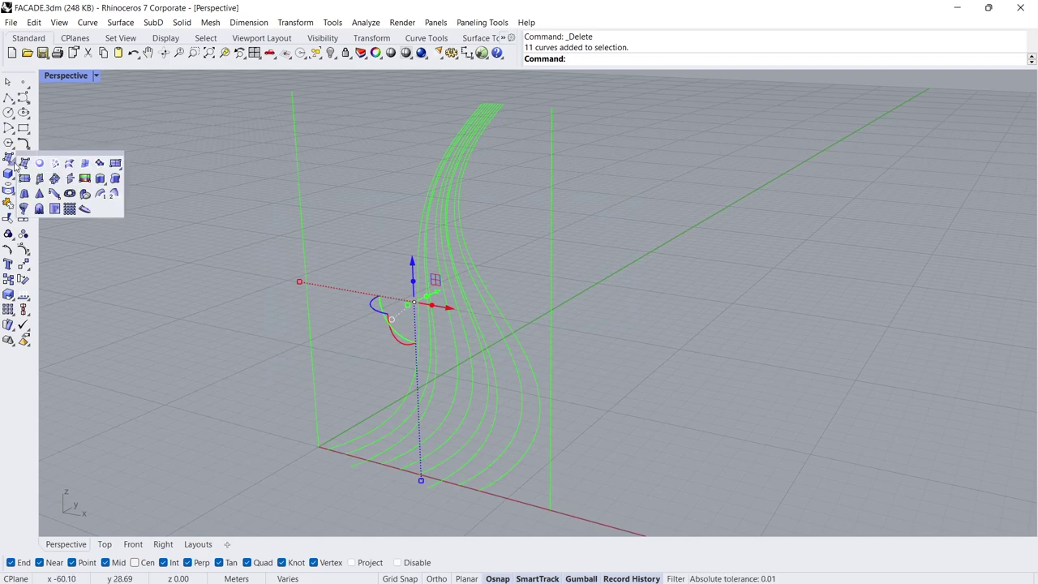
{"action": "left_click", "coordinate": [77, 162]}
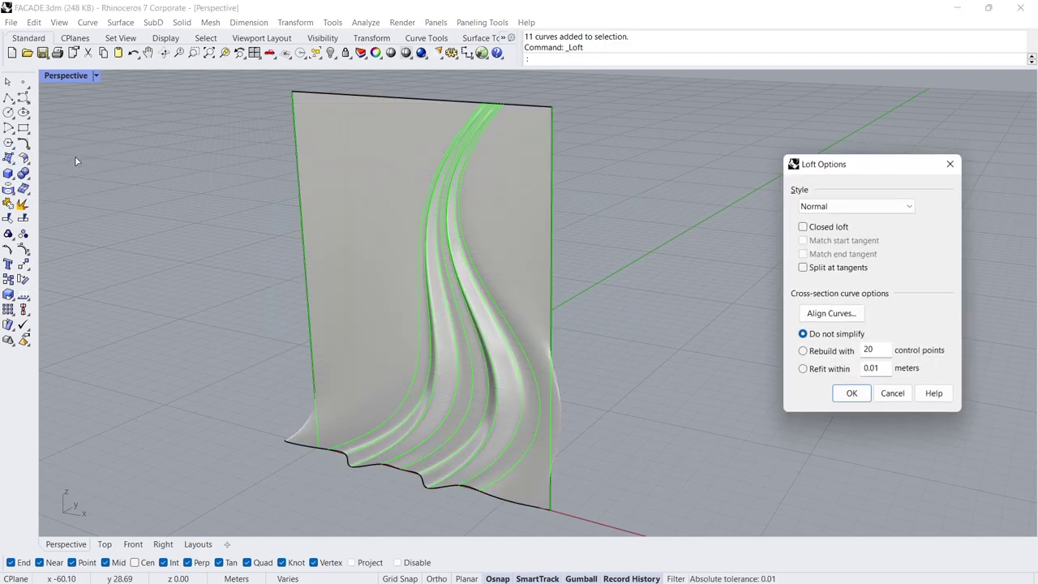
{"action": "right_click_drag", "start_coordinate": [419, 338], "coordinate": [390, 320]}
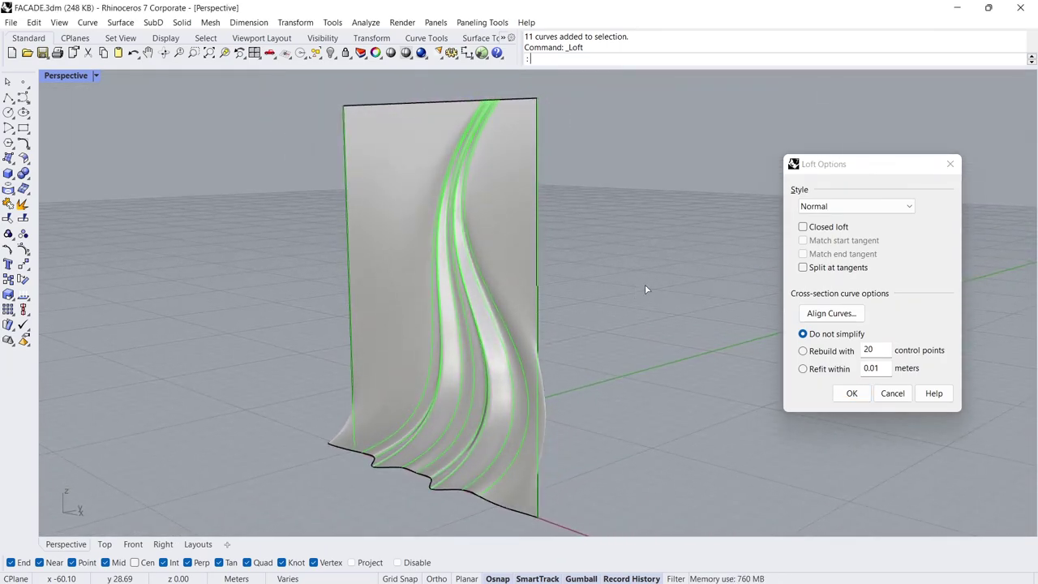
{"action": "left_click", "coordinate": [813, 207]}
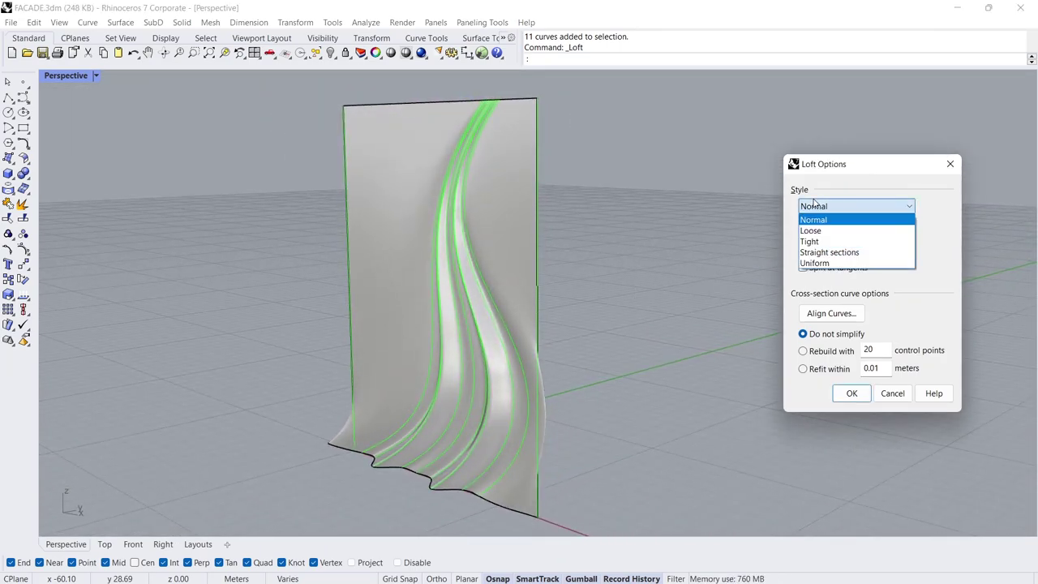
{"action": "left_click", "coordinate": [844, 233]}
Rebuild the loft sections with 20 control points and create the facade surface
{"action": "mouse_move", "coordinate": [422, 402]}
{"action": "right_mouse_down"}
{"action": "mouse_move", "coordinate": [479, 378]}
{"action": "mouse_move", "coordinate": [428, 398]}
{"action": "mouse_move", "coordinate": [422, 420]}
{"action": "right_mouse_up"}
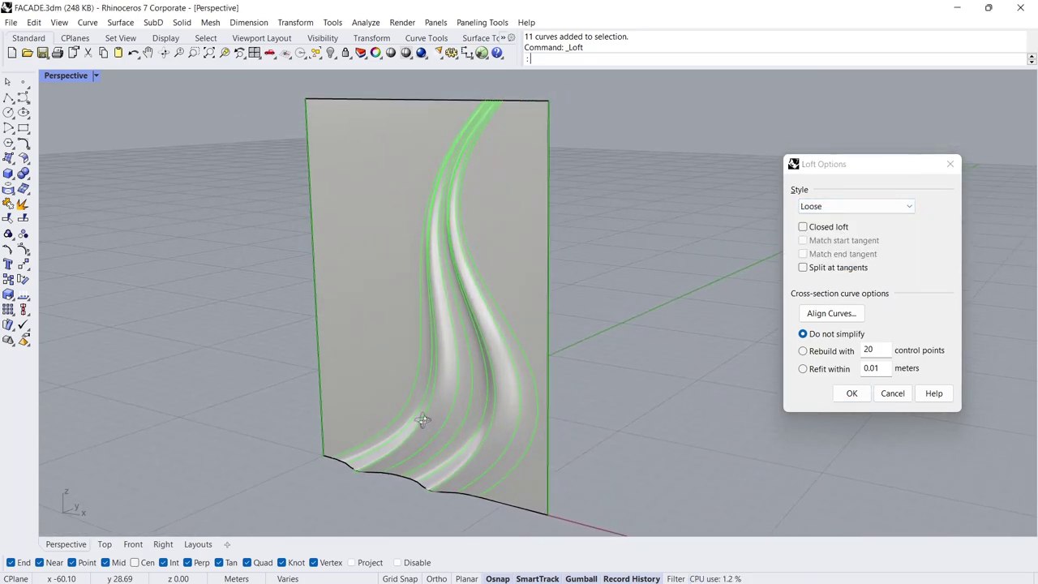
{"action": "left_click", "coordinate": [802, 350]}
{"action": "right_click_drag", "start_coordinate": [371, 445], "coordinate": [480, 406]}
{"action": "left_click", "coordinate": [802, 336]}
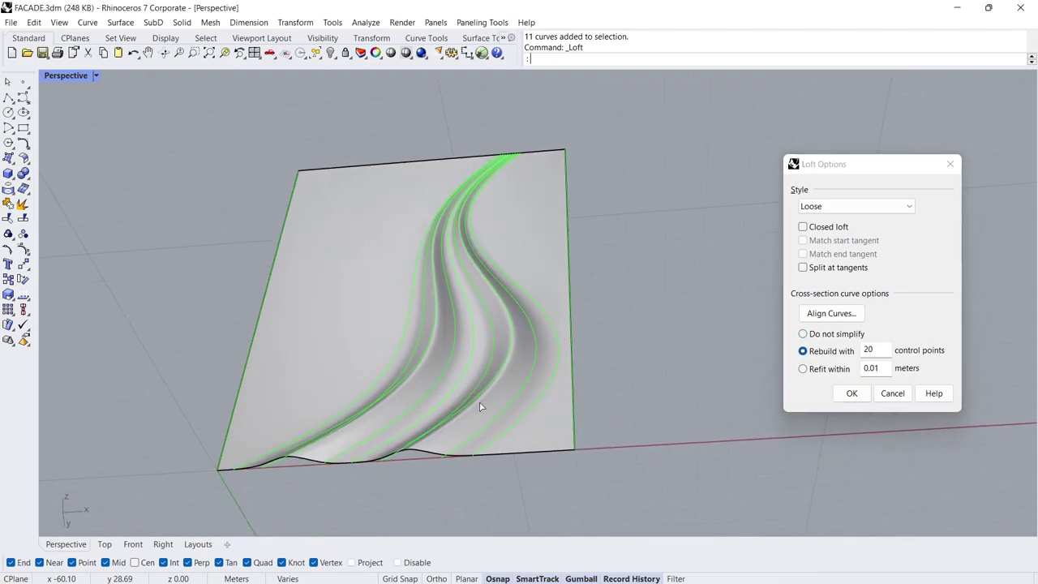
{"action": "double_click", "coordinate": [868, 350]}
{"action": "left_click", "coordinate": [856, 393]}
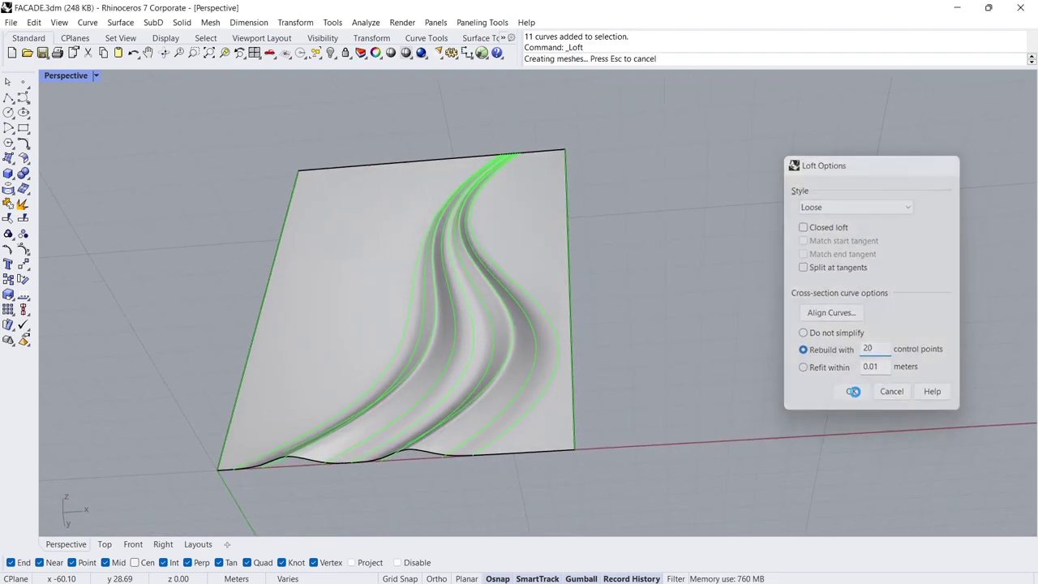
{"action": "right_click_drag", "start_coordinate": [559, 353], "coordinate": [531, 417]}
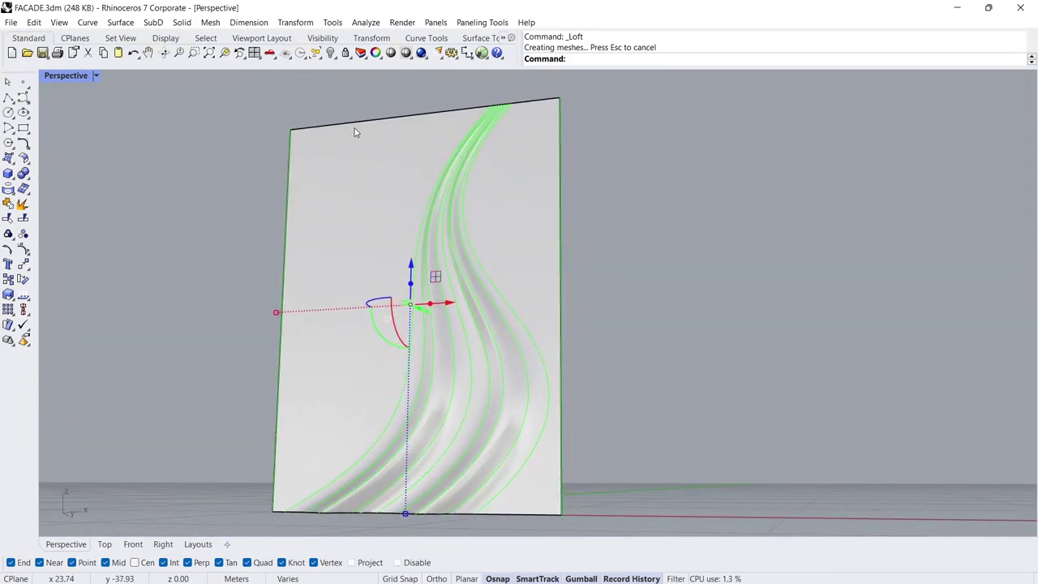
Hide the 11 loft curves, leaving only the rippled lofted facade surface visible
{"action": "left_click", "coordinate": [331, 53]}
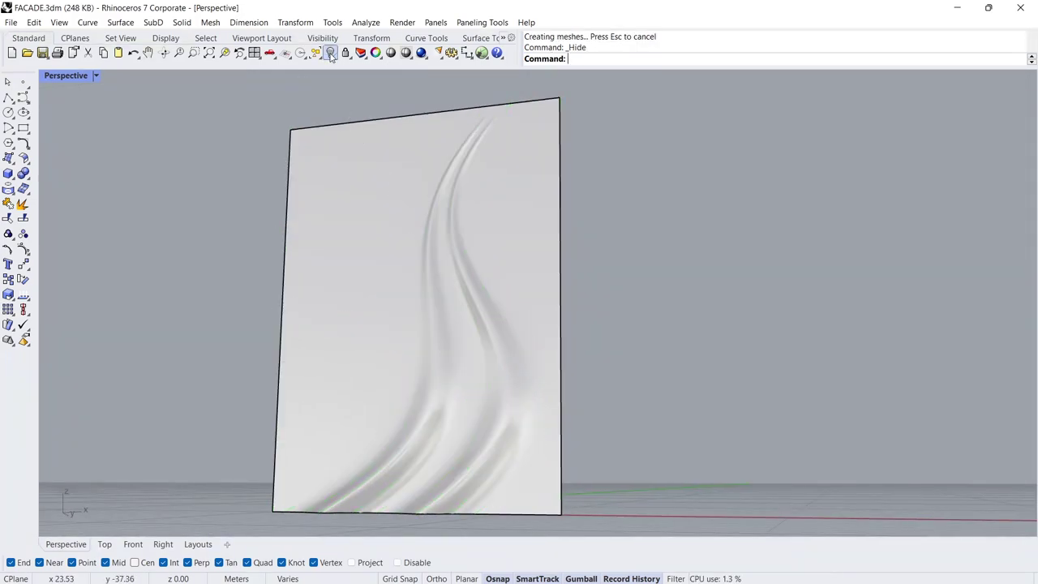
{"action": "right_click_drag", "start_coordinate": [405, 399], "coordinate": [384, 467]}
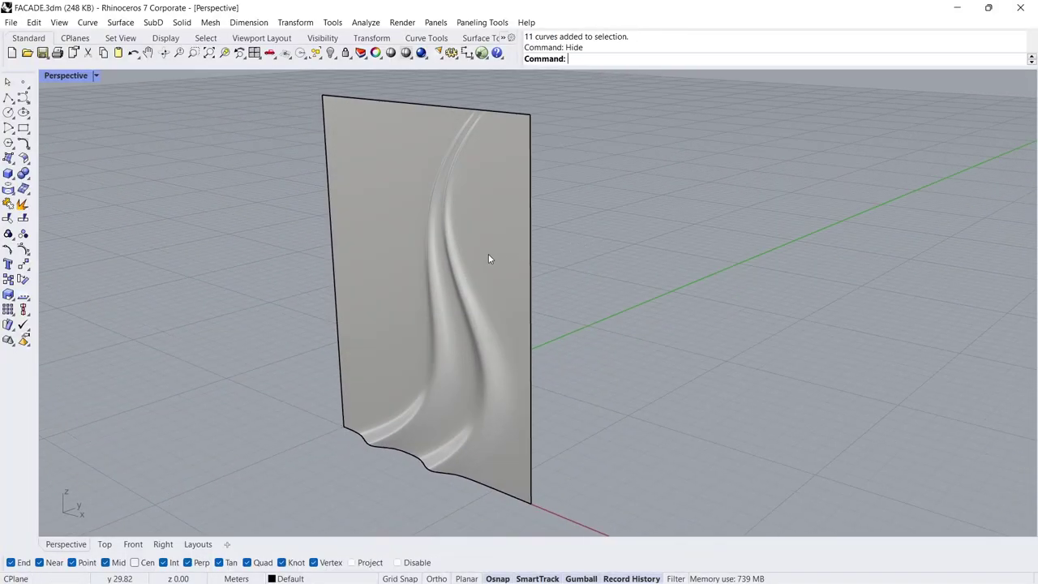
{"action": "left_click", "coordinate": [464, 260]}
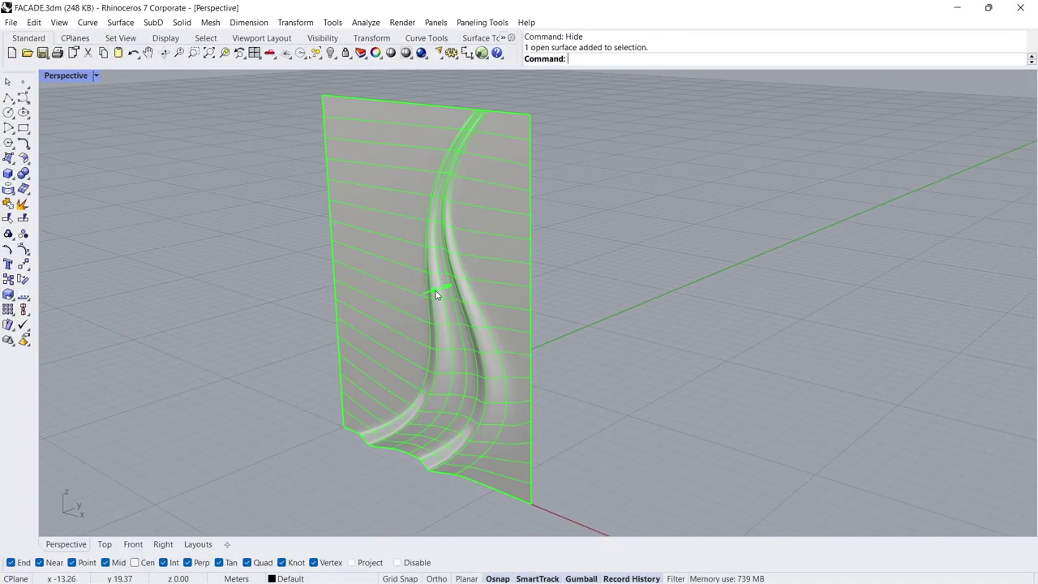
Gumball-extrude the wavy surface into a solid slab, then delete the leftover original surface
{"action": "left_click_drag", "start_coordinate": [435, 295], "coordinate": [467, 292]}
{"action": "left_click", "coordinate": [634, 367]}
{"action": "right_click_drag", "start_coordinate": [658, 357], "coordinate": [508, 323]}
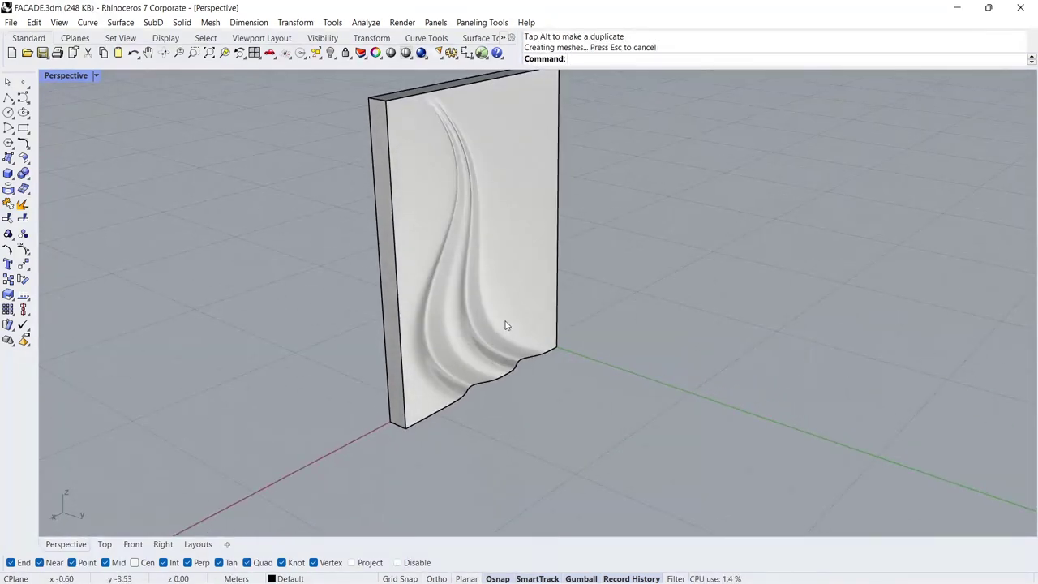
{"action": "left_click", "coordinate": [508, 324]}
{"action": "key", "text": "Delete"}
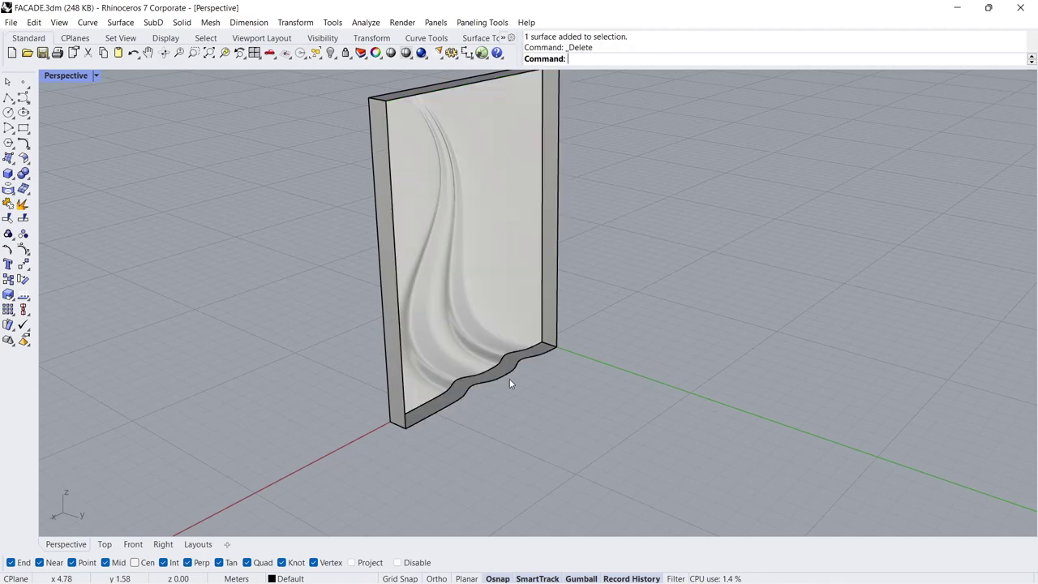
Create a cutting plane across the facade panel from corner to far bottom corner
{"action": "left_click", "coordinate": [14, 163]}
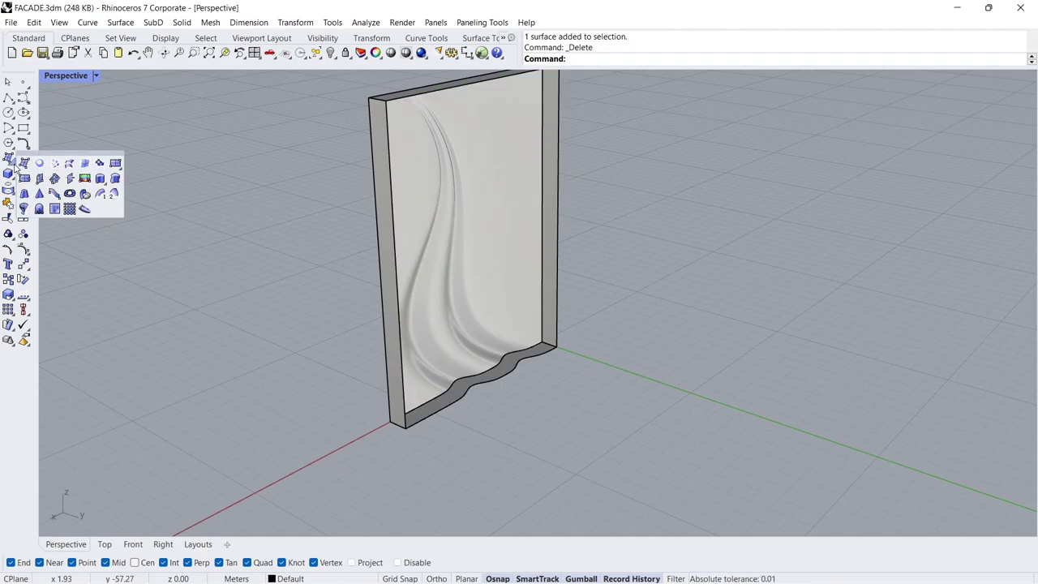
{"action": "left_click", "coordinate": [70, 179]}
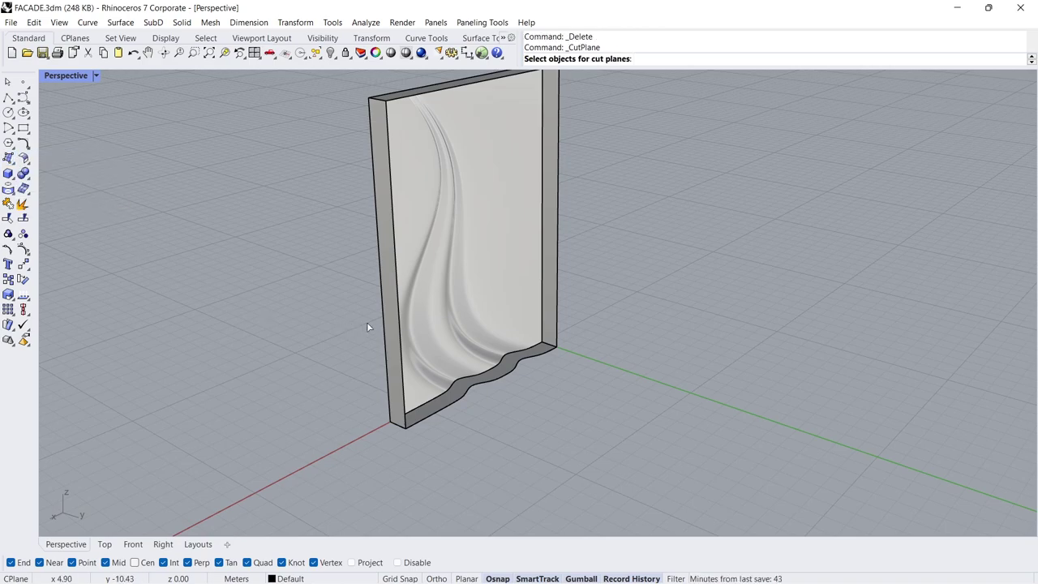
{"action": "left_click", "coordinate": [443, 327]}
{"action": "key", "text": "Return"}
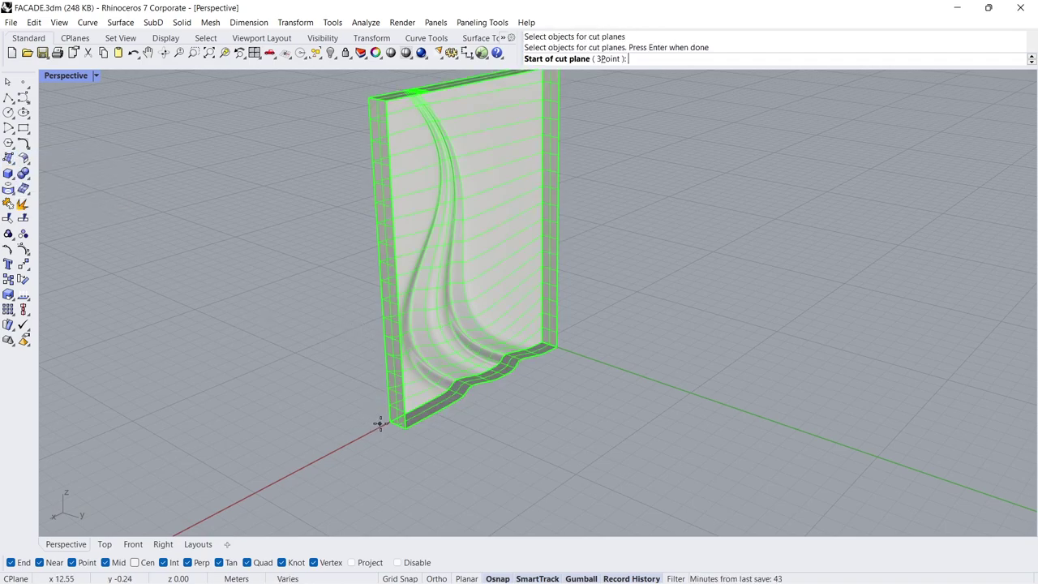
{"action": "left_click", "coordinate": [390, 422]}
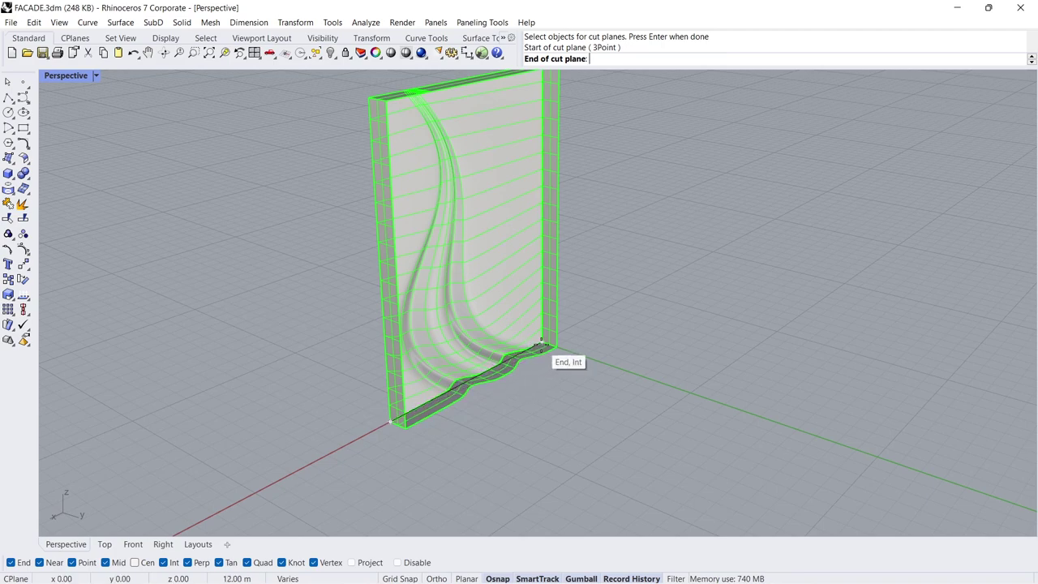
{"action": "left_click", "coordinate": [553, 352]}
{"action": "key", "text": "Return"}
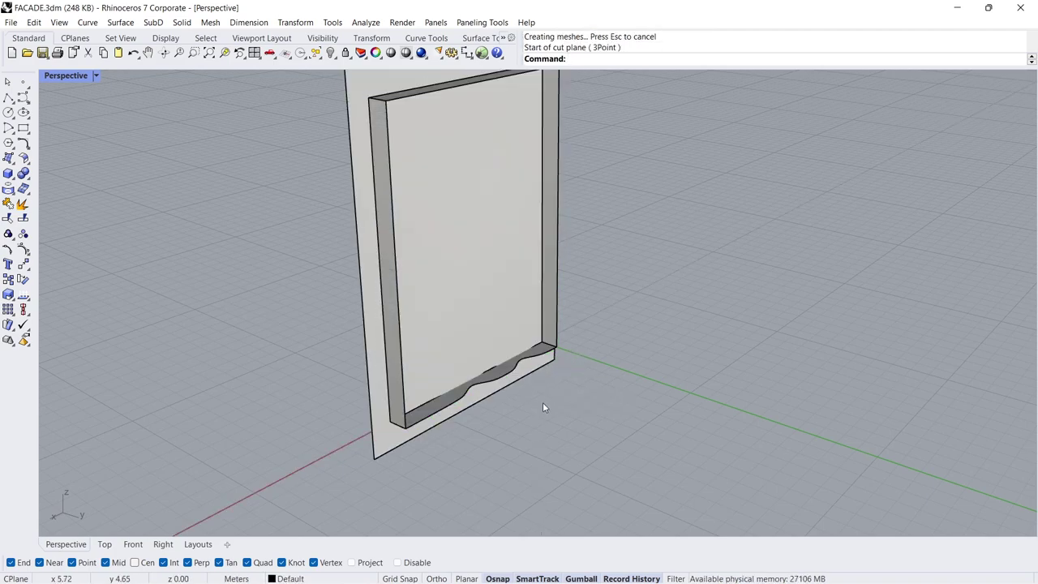
Move the cut plane 0.1 units with the gumball so it passes through the slab
{"action": "left_click", "coordinate": [372, 376]}
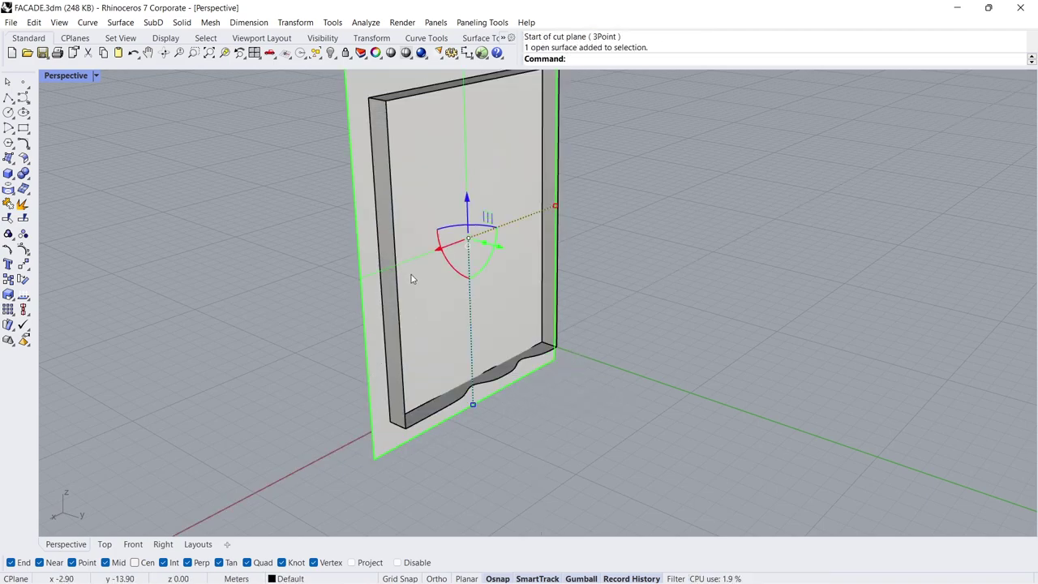
{"action": "right_click_drag", "start_coordinate": [411, 279], "coordinate": [404, 324], "text": "shift"}
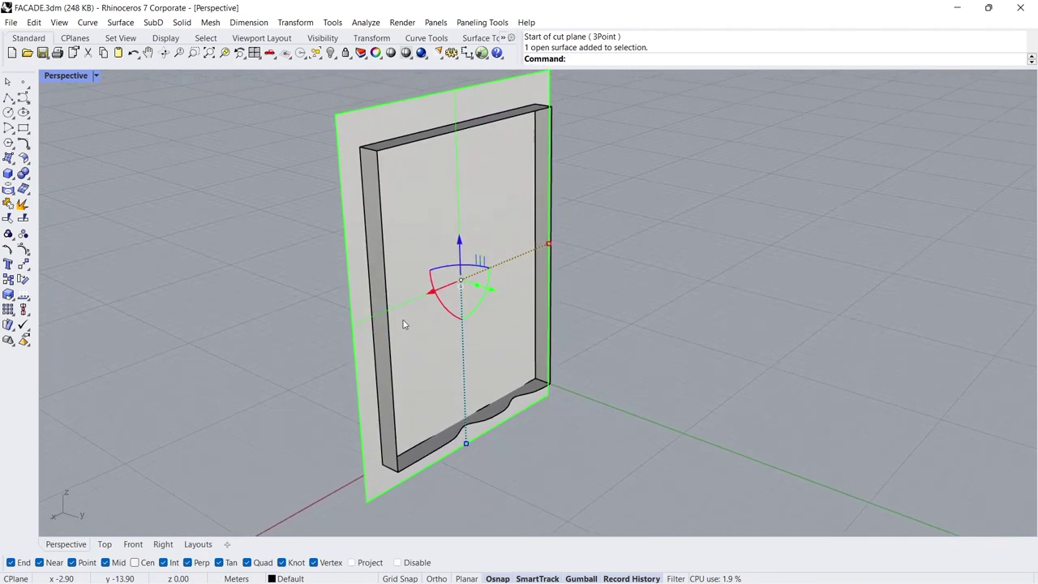
{"action": "left_click", "coordinate": [492, 291]}
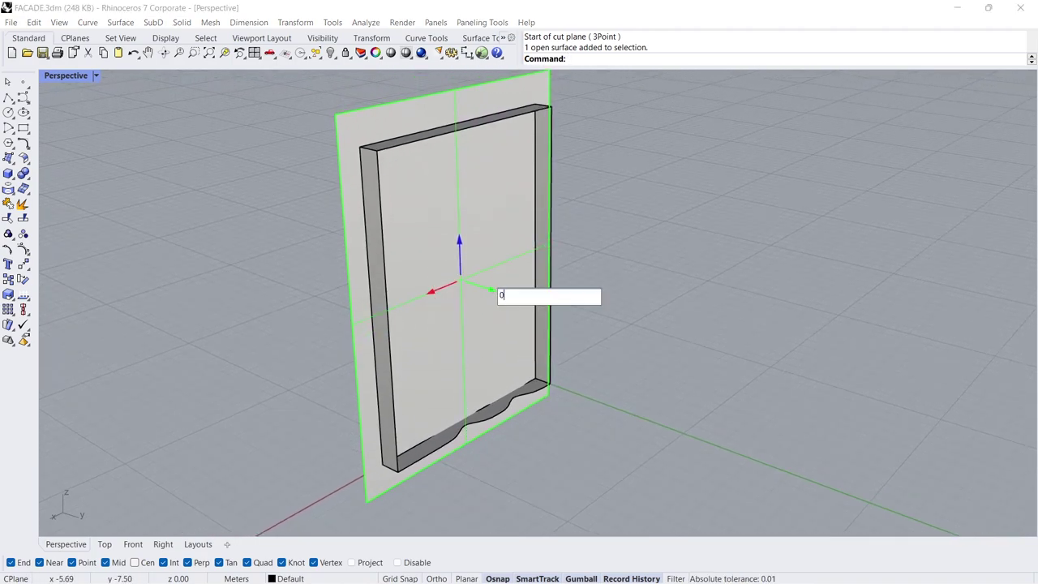
{"action": "key", "text": "Return"}
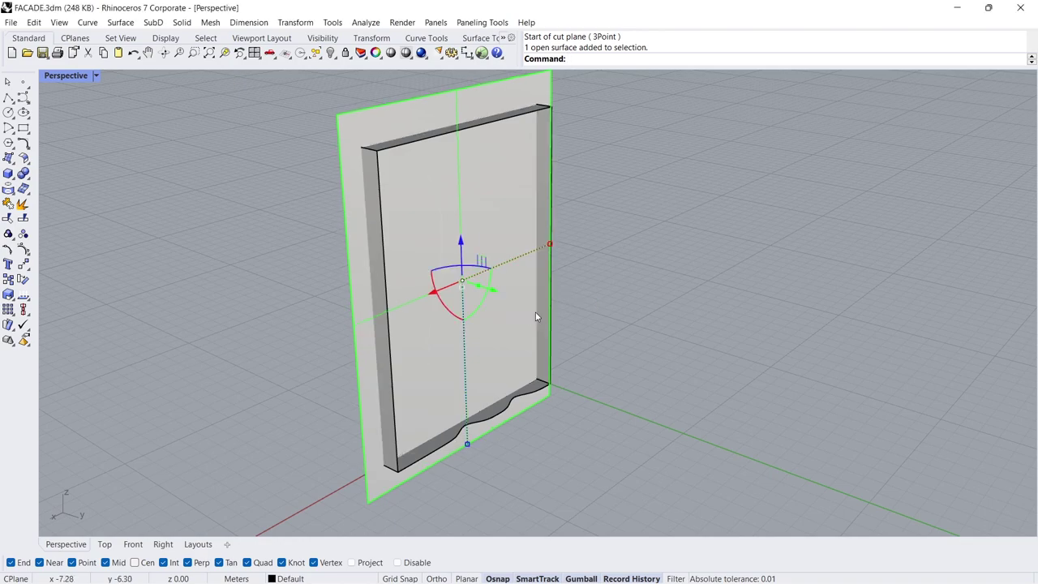
{"action": "left_click", "coordinate": [590, 309]}
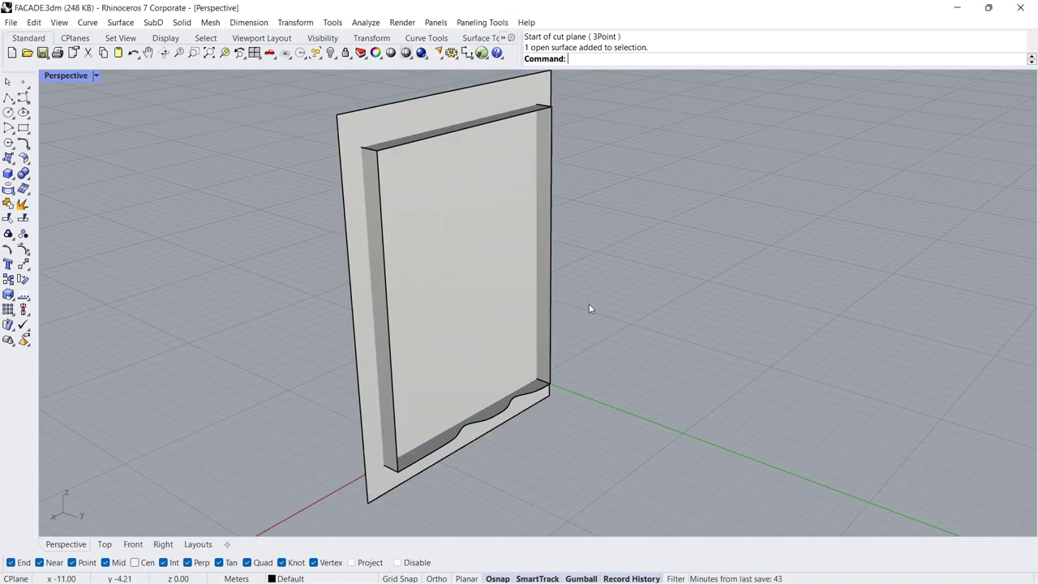
Trim away the panel's extruded frame using the cut plane as cutter
{"action": "left_click", "coordinate": [8, 218]}
{"action": "left_click", "coordinate": [350, 206]}
{"action": "key", "text": "Return"}
{"action": "left_click", "coordinate": [376, 225]}
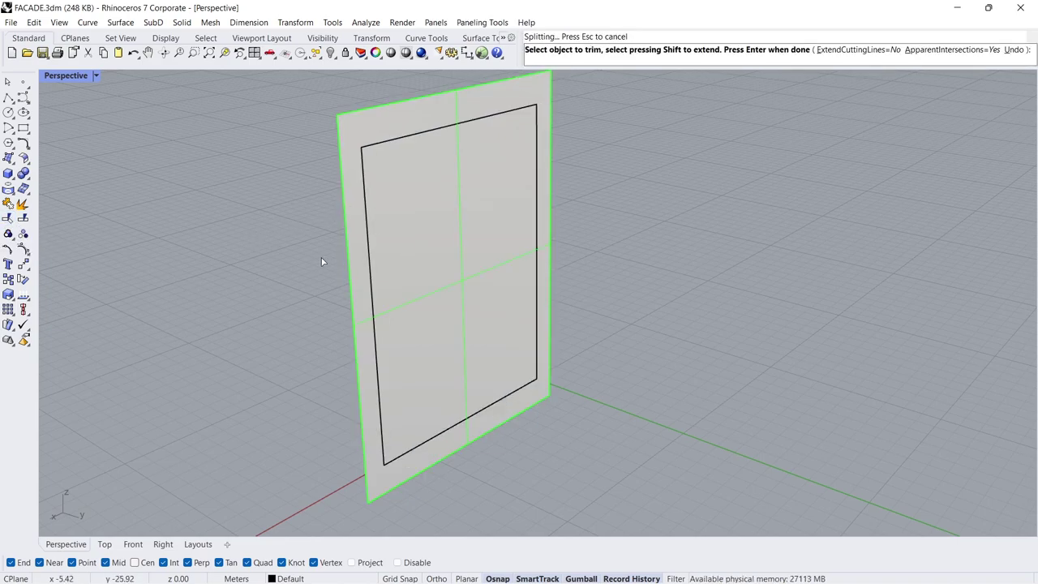
{"action": "key", "text": "Return"}
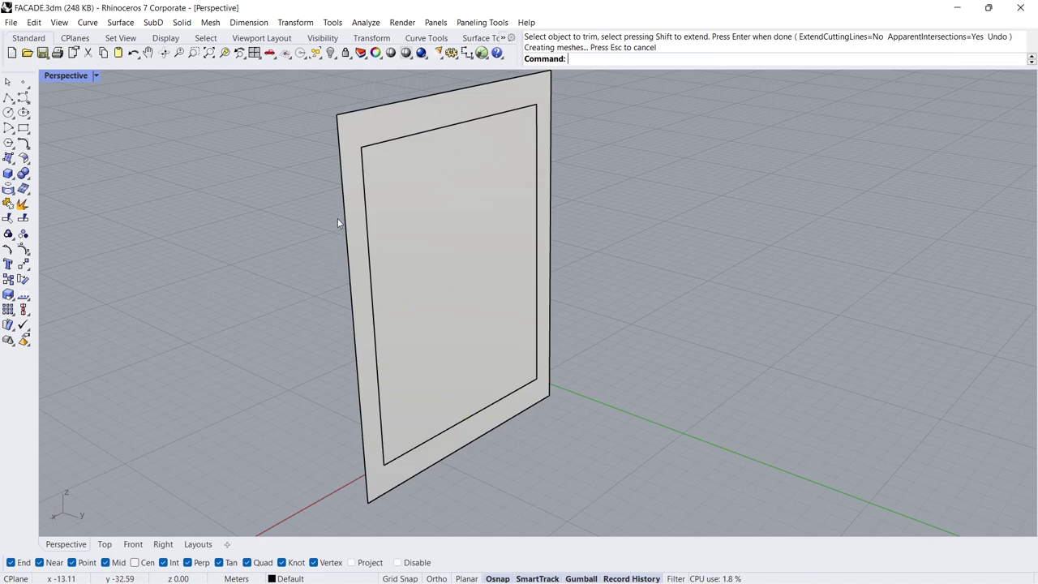
Trim the plane's outer border strip off using the frame curves
{"action": "key", "text": "Return"}
{"action": "left_click", "coordinate": [367, 209]}
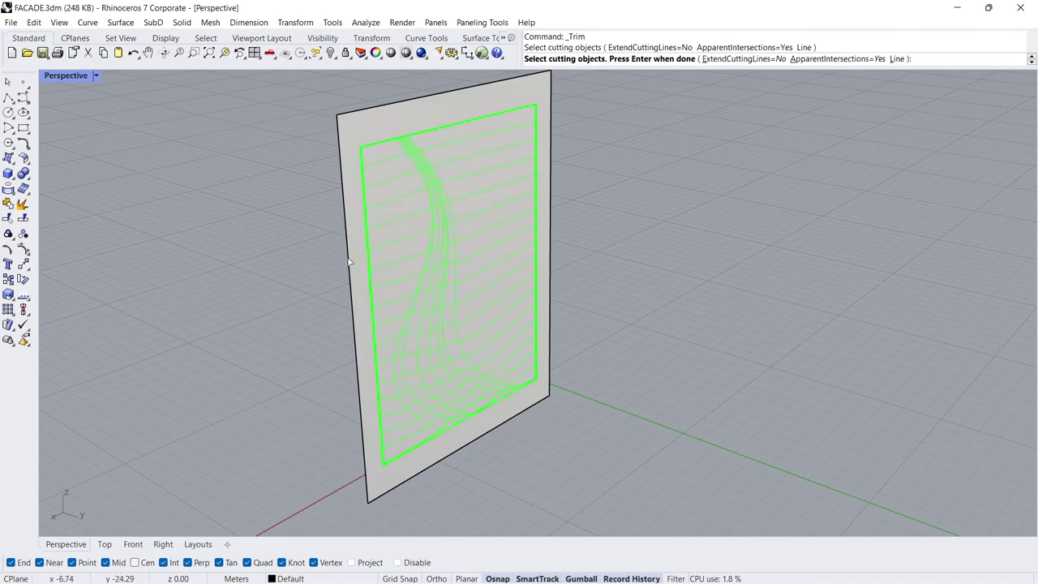
{"action": "key", "text": "Return"}
{"action": "left_click", "coordinate": [354, 243]}
{"action": "key", "text": "Return"}
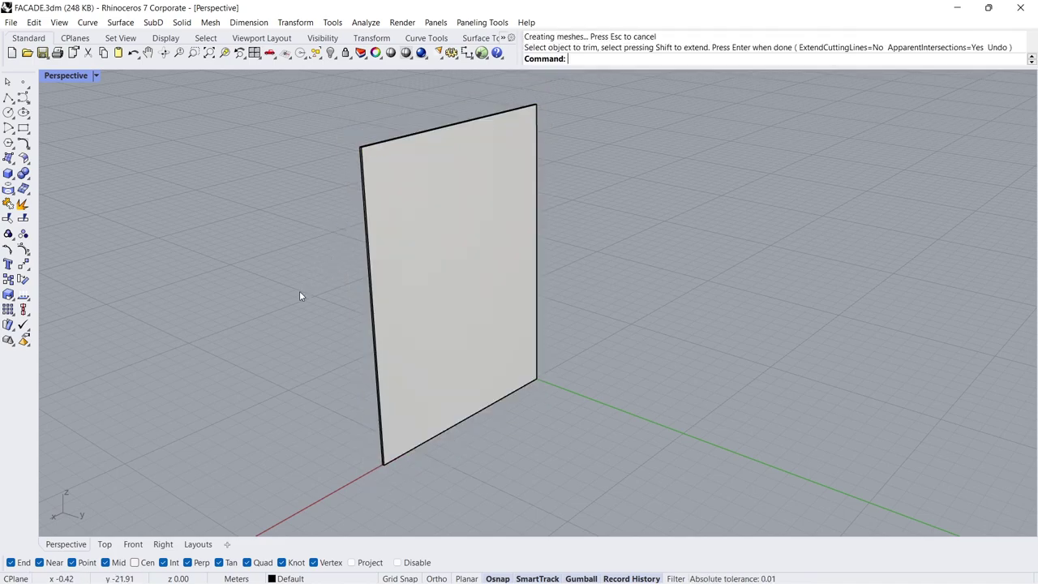
Join the trimmed plane and wavy slab into one closed polysurface
{"action": "mouse_move", "coordinate": [308, 293]}
{"action": "right_mouse_down"}
{"action": "mouse_move", "coordinate": [430, 275]}
{"action": "mouse_move", "coordinate": [433, 258]}
{"action": "right_mouse_up"}
{"action": "left_click_drag", "start_coordinate": [578, 251], "coordinate": [449, 307]}
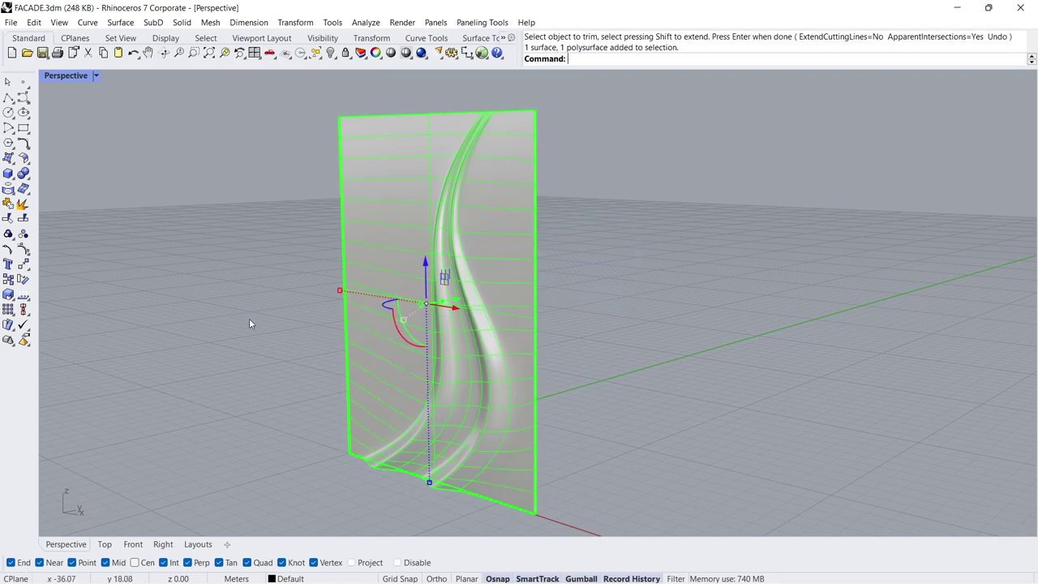
{"action": "left_click", "coordinate": [8, 207]}
{"action": "key", "text": "Escape"}
{"action": "right_click_drag", "start_coordinate": [549, 281], "coordinate": [430, 290]}
{"action": "left_click", "coordinate": [429, 290]}
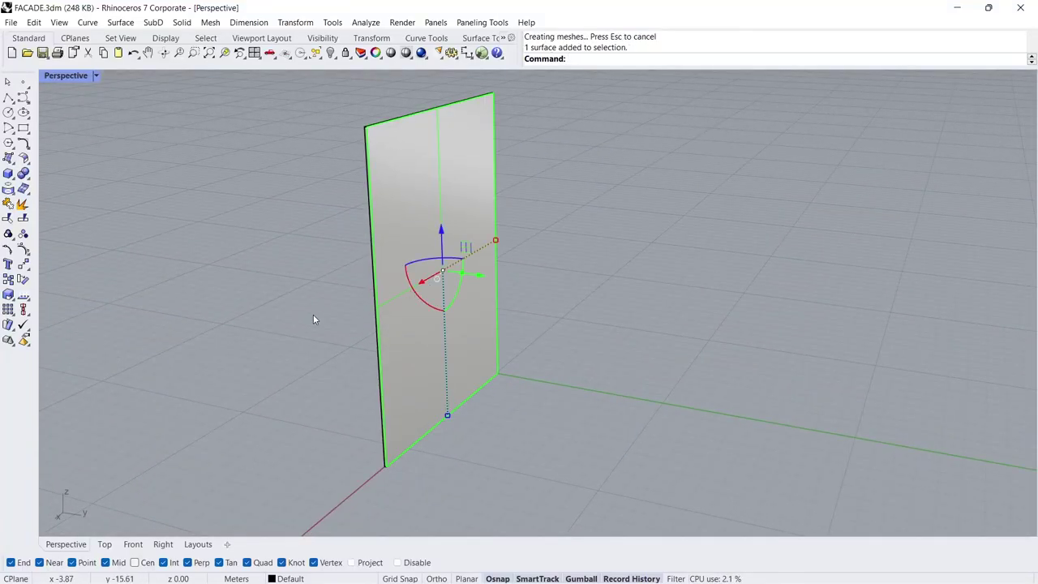
Offset the flat panel surface 0.3 as a solid and orbit to the relief face
{"action": "left_click", "coordinate": [27, 161]}
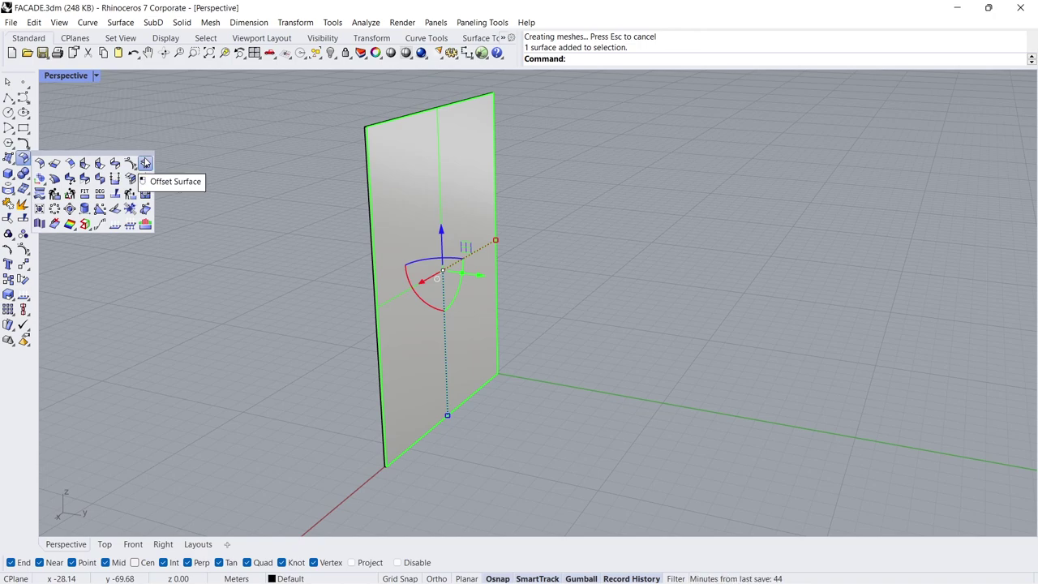
{"action": "left_click", "coordinate": [145, 163]}
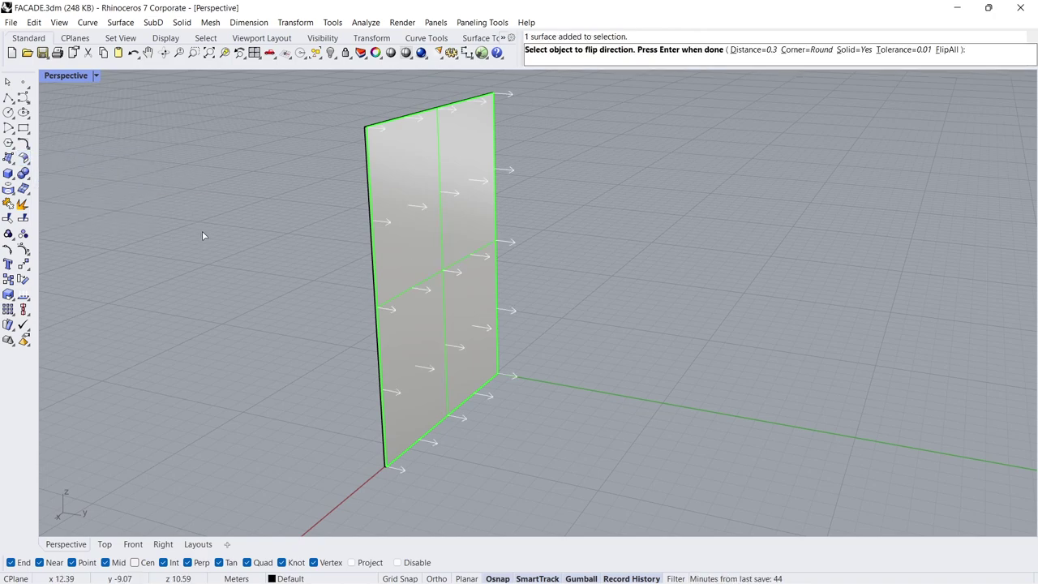
{"action": "type", "text": "0.3"}
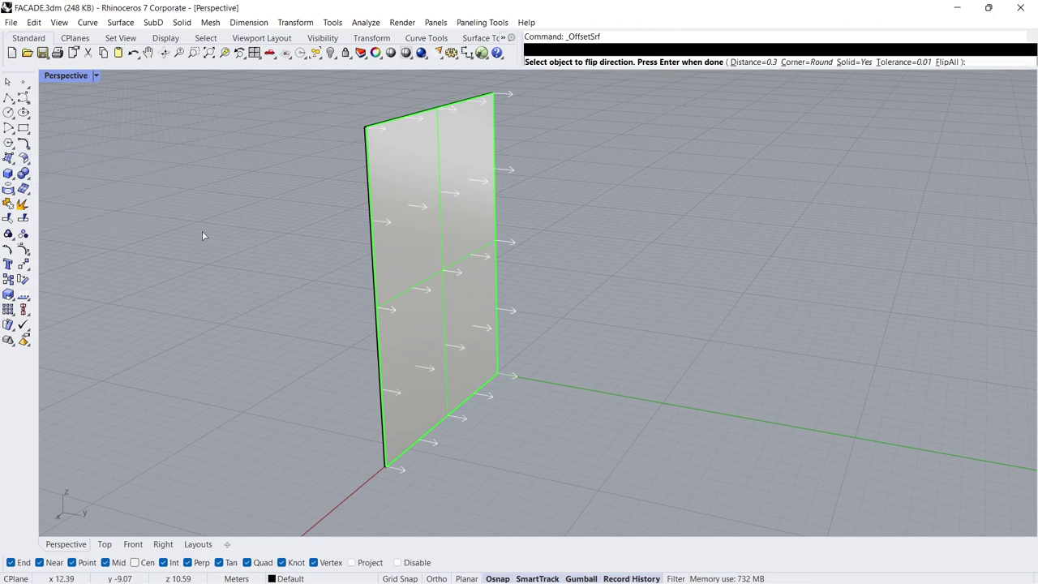
{"action": "key", "text": "Return"}
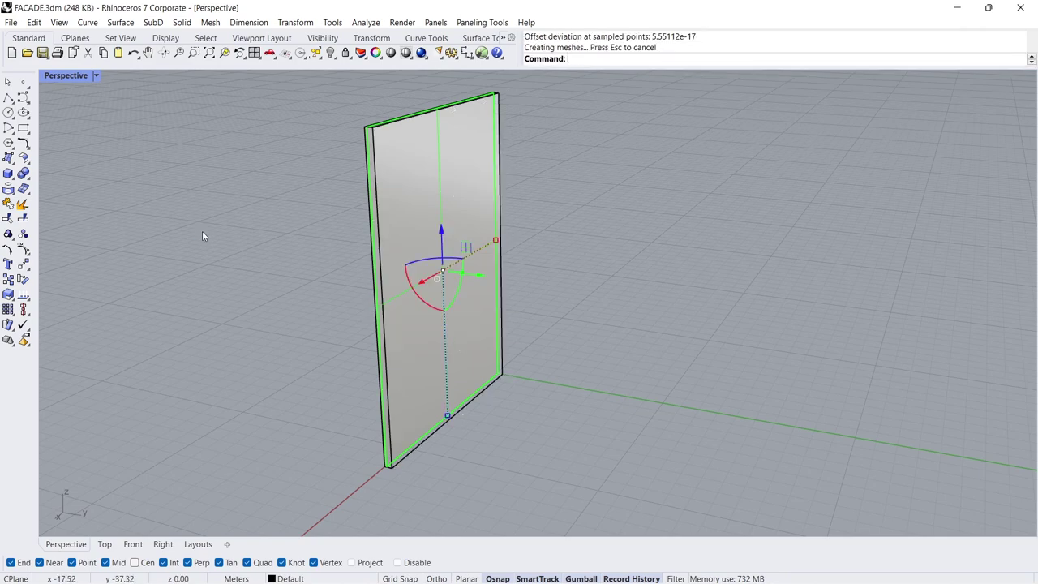
{"action": "key", "text": "Escape"}
{"action": "right_click_drag", "start_coordinate": [196, 337], "coordinate": [378, 341]}
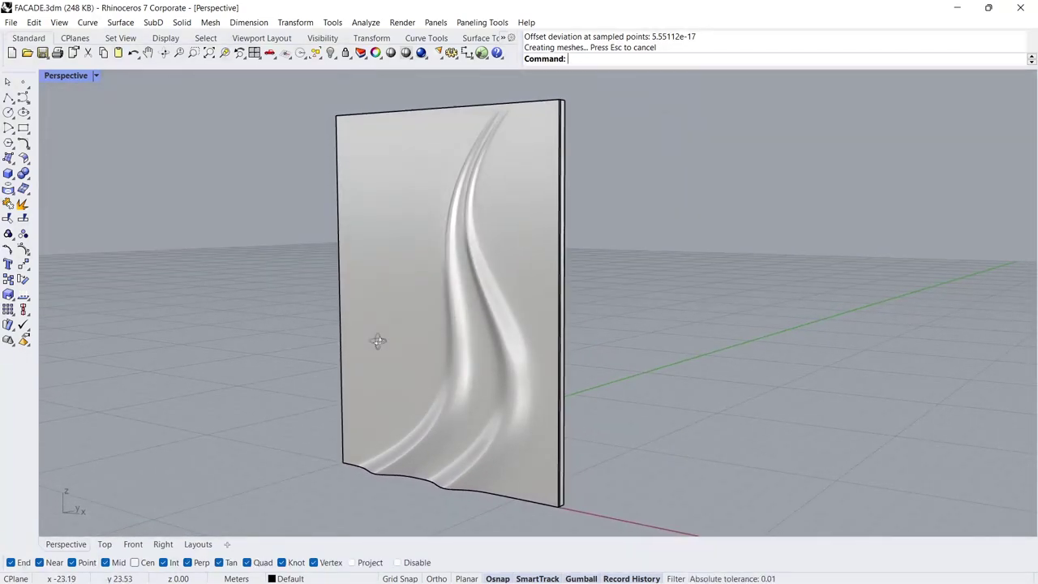
{"action": "left_click", "coordinate": [416, 383]}
In the Front view, contour the relief panel along a vertical direction at 0.25 spacing
{"action": "left_click", "coordinate": [132, 544]}
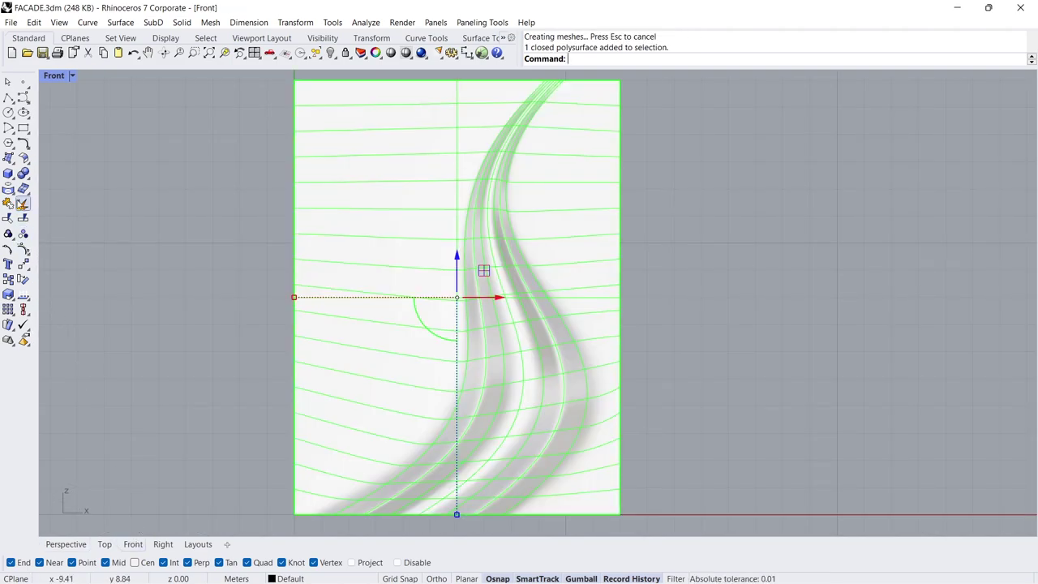
{"action": "left_click", "coordinate": [12, 195]}
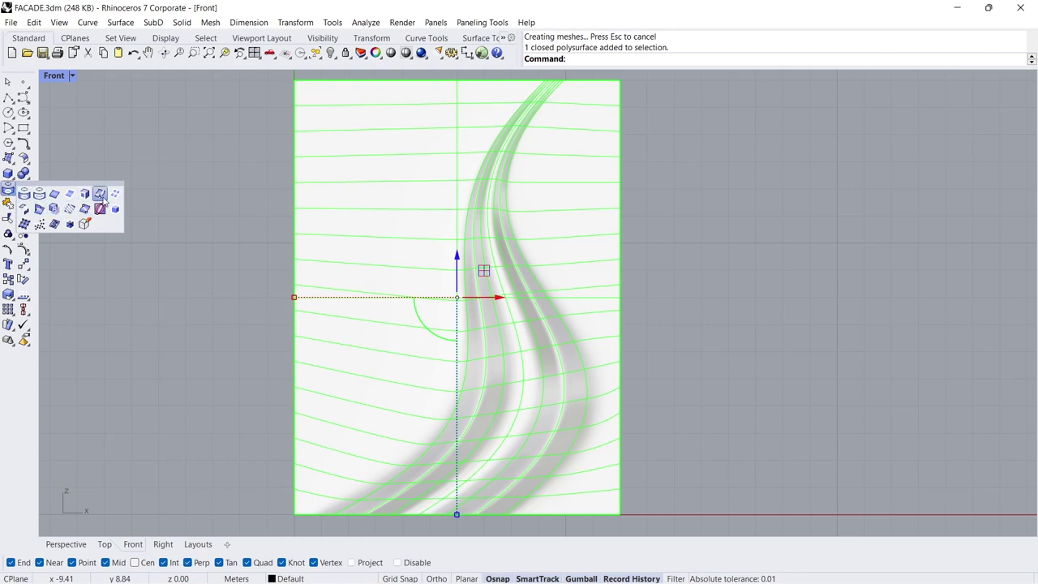
{"action": "left_click", "coordinate": [85, 210]}
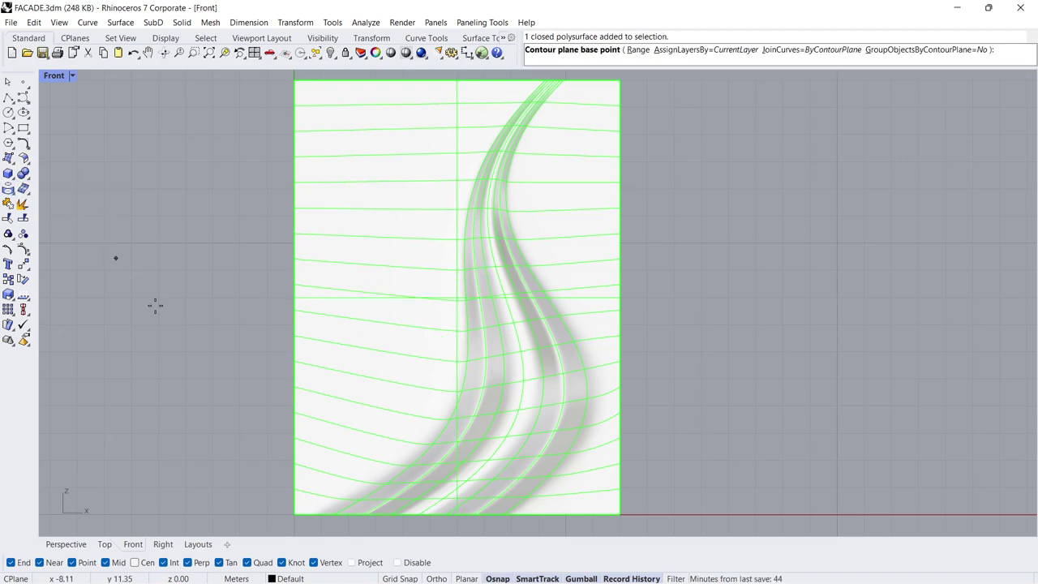
{"action": "left_click", "coordinate": [219, 479]}
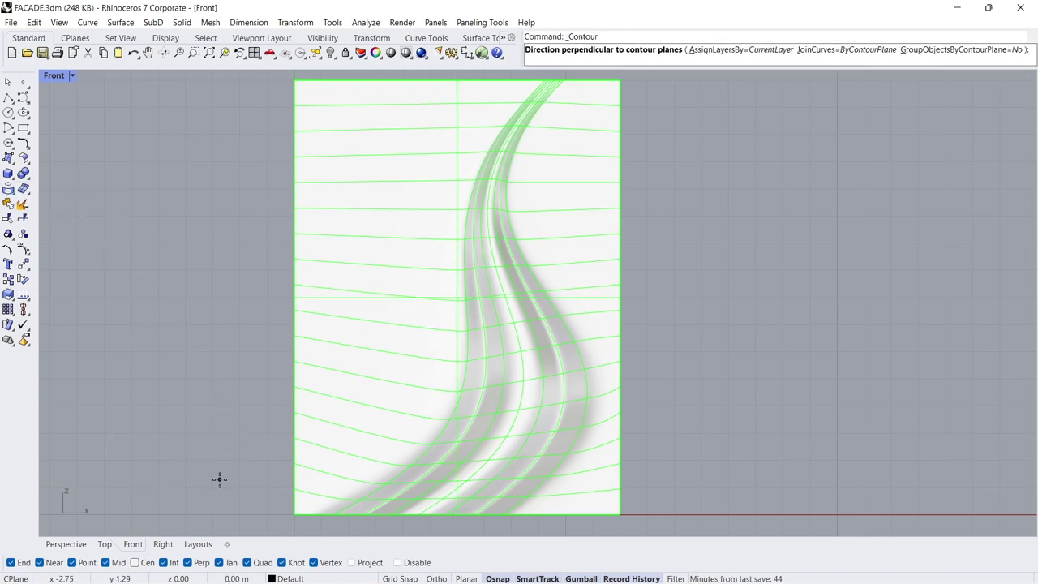
{"action": "key", "text": "shift"}
{"action": "left_click", "coordinate": [217, 231]}
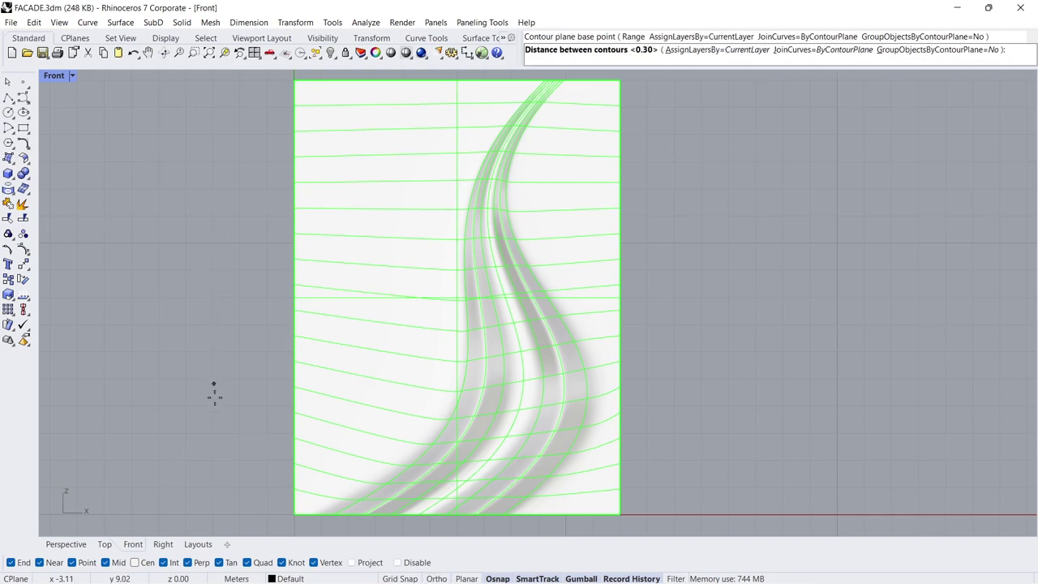
{"action": "left_click", "coordinate": [217, 469]}
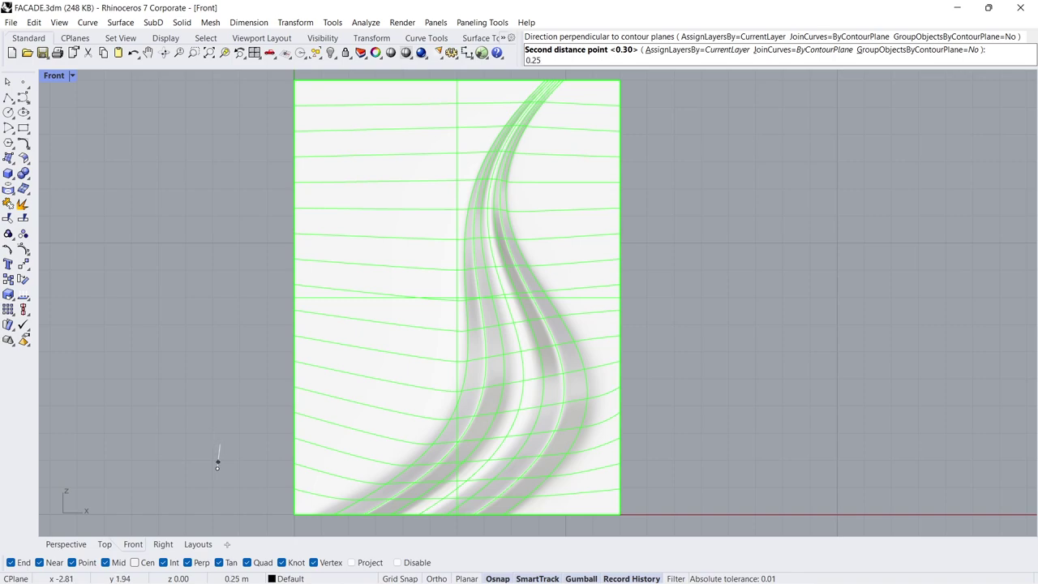
{"action": "type", "text": "0.25"}
{"action": "key", "text": "Return"}
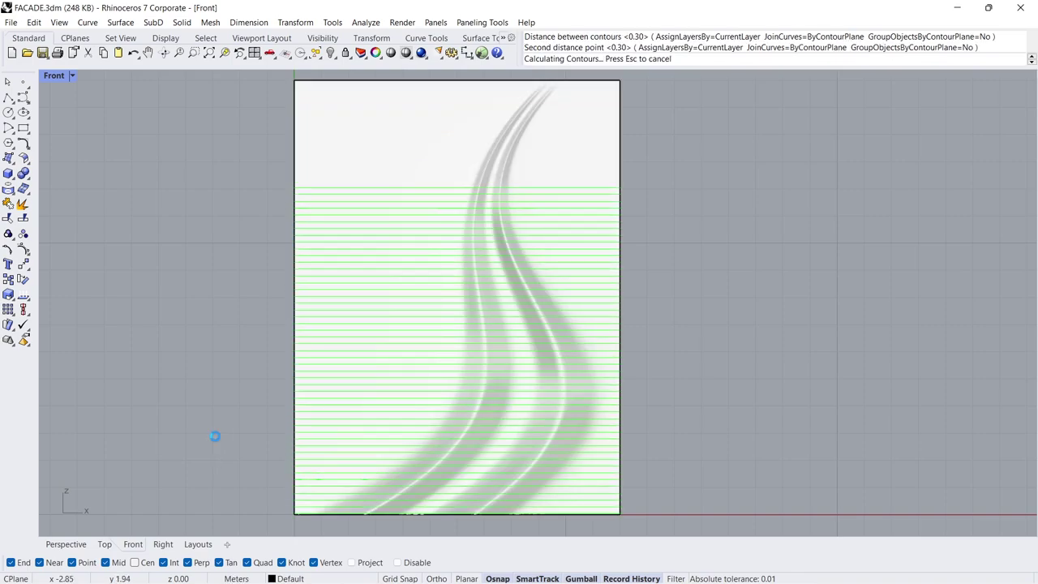
Extrude the contour curves 0.03 into thin slats and delete the leftover curves
{"action": "left_click", "coordinate": [13, 179]}
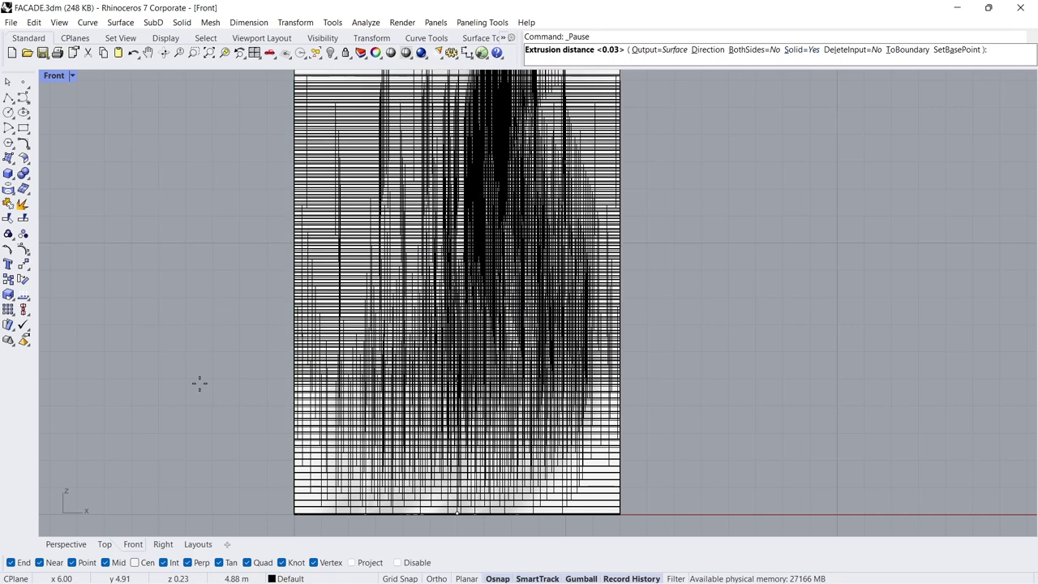
{"action": "type", "text": "0.03"}
{"action": "key", "text": "Return"}
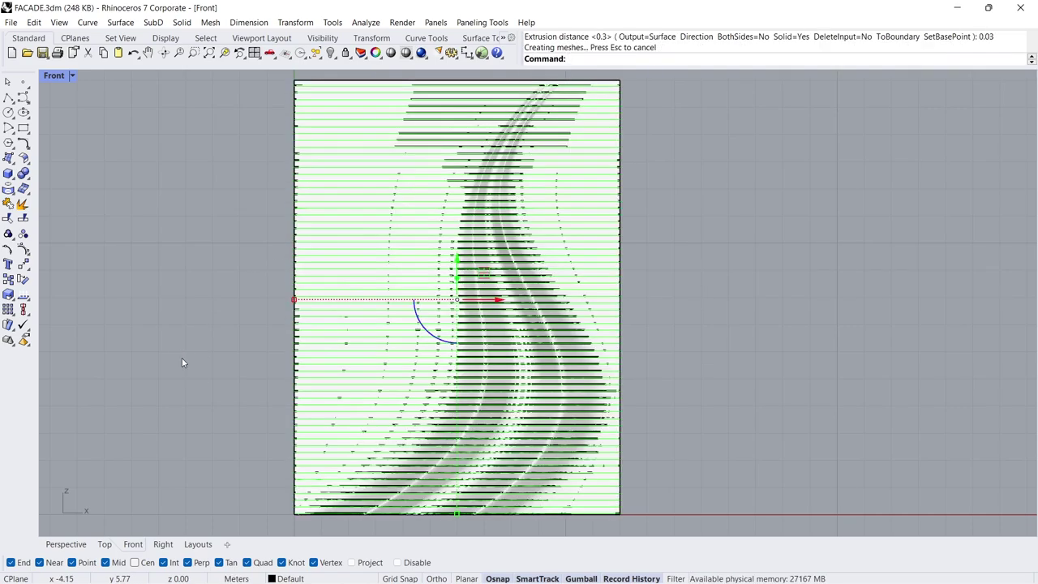
{"action": "key", "text": "Delete"}
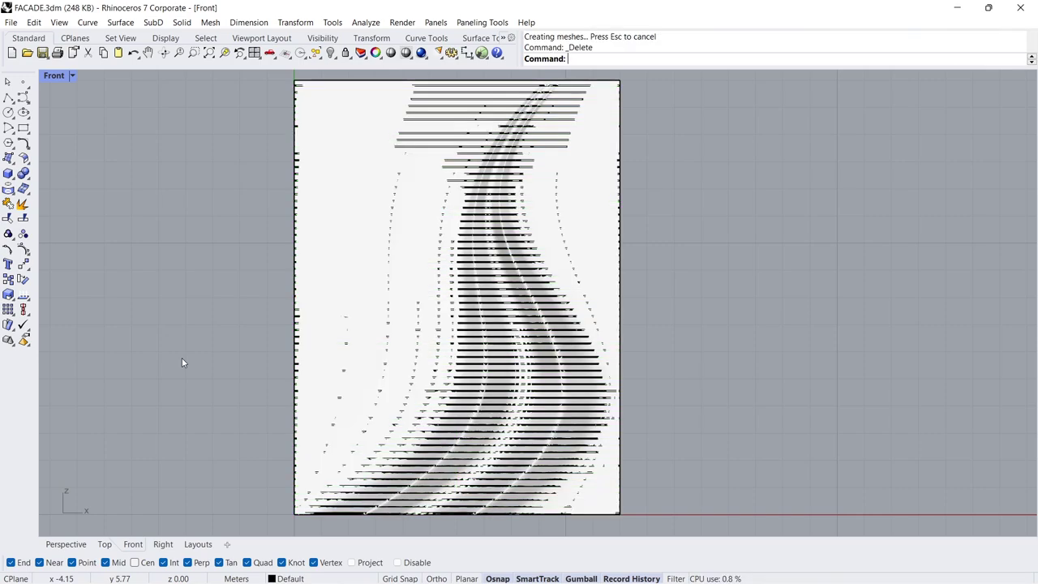
In Perspective, hide the solid backing panel so only the rippled slats remain
{"action": "left_click", "coordinate": [66, 544]}
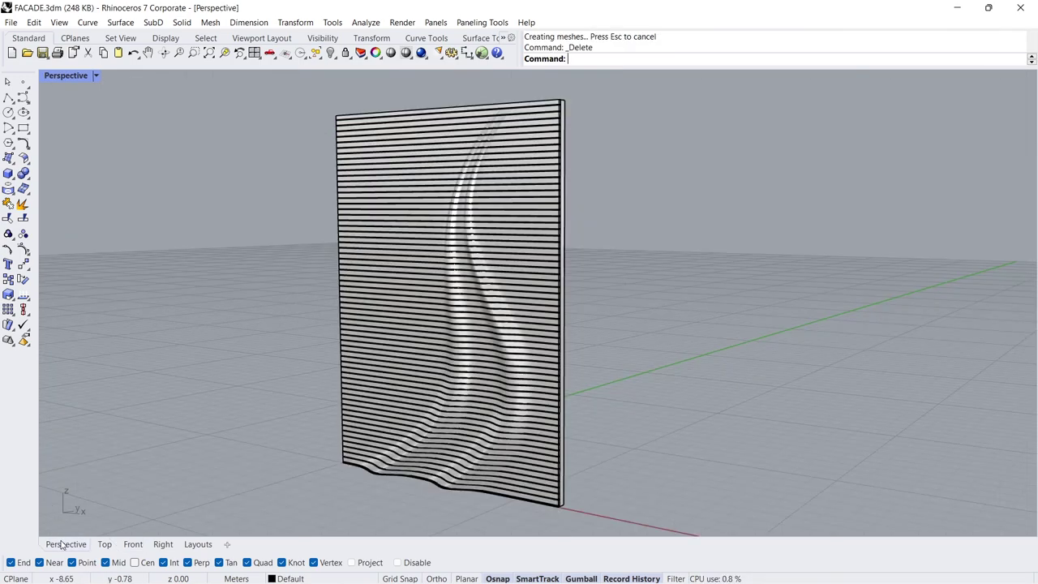
{"action": "scroll", "coordinate": [522, 372], "scroll_direction": "up", "scroll_amount": 10}
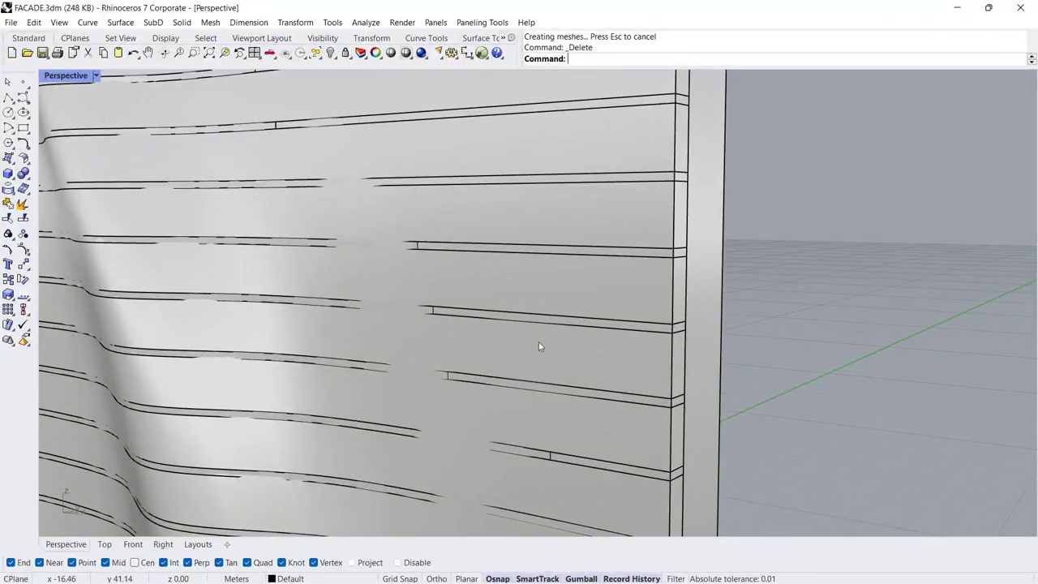
{"action": "left_click", "coordinate": [539, 341]}
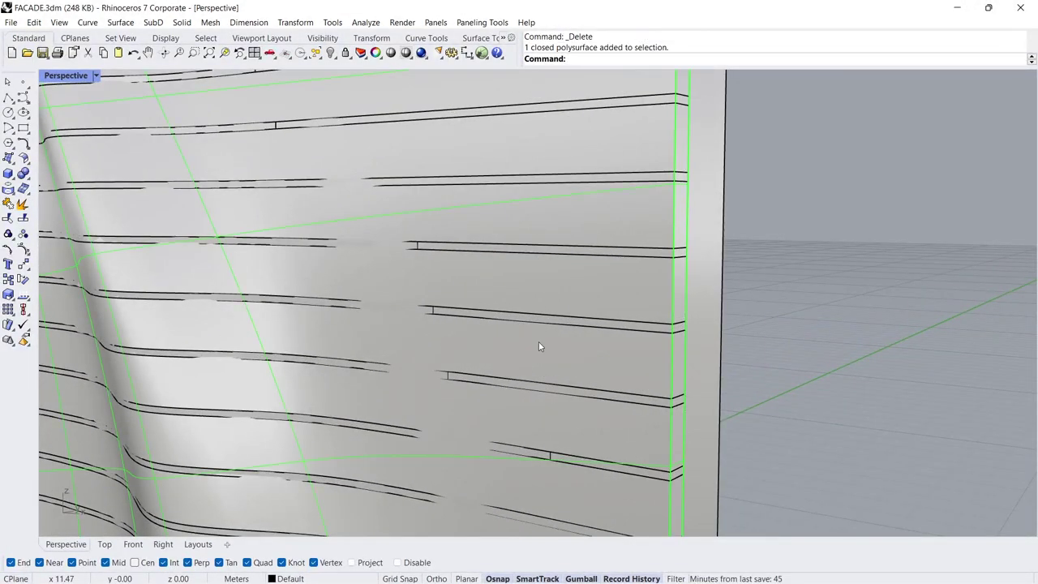
{"action": "left_click", "coordinate": [329, 53]}
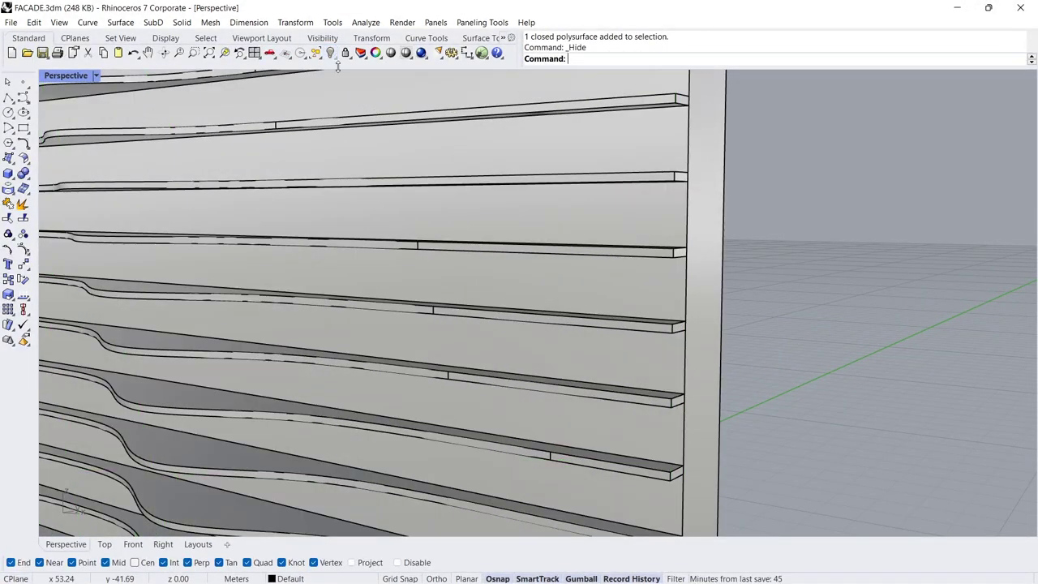
{"action": "scroll", "coordinate": [447, 207], "scroll_direction": "down", "scroll_amount": 5}
{"action": "right_click_drag", "start_coordinate": [456, 264], "coordinate": [475, 335]}
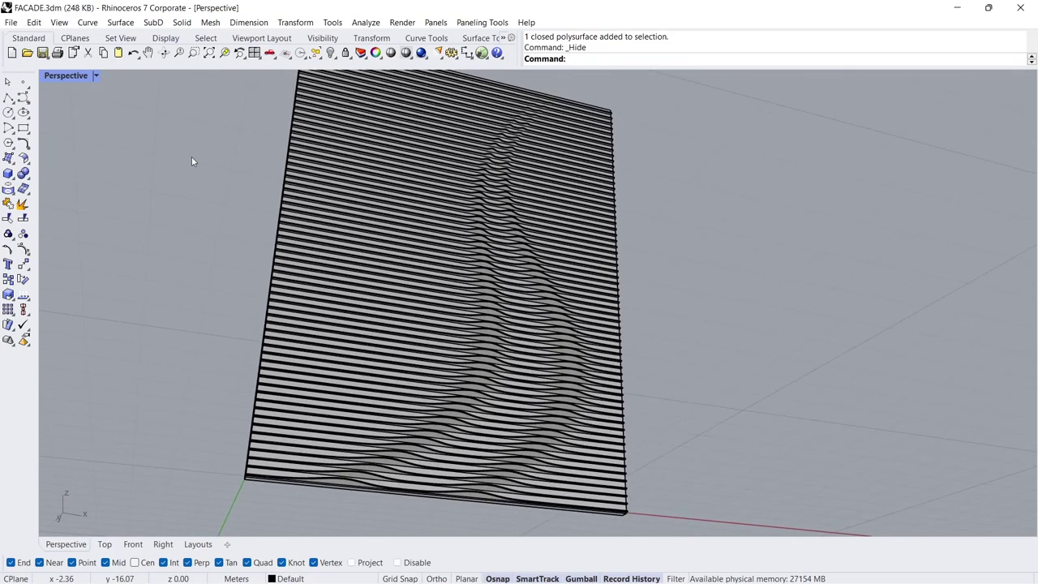
Set the Perspective view to Arctic display mode and select the slat polysurface
{"action": "left_click", "coordinate": [96, 77]}
{"action": "left_click", "coordinate": [89, 238]}
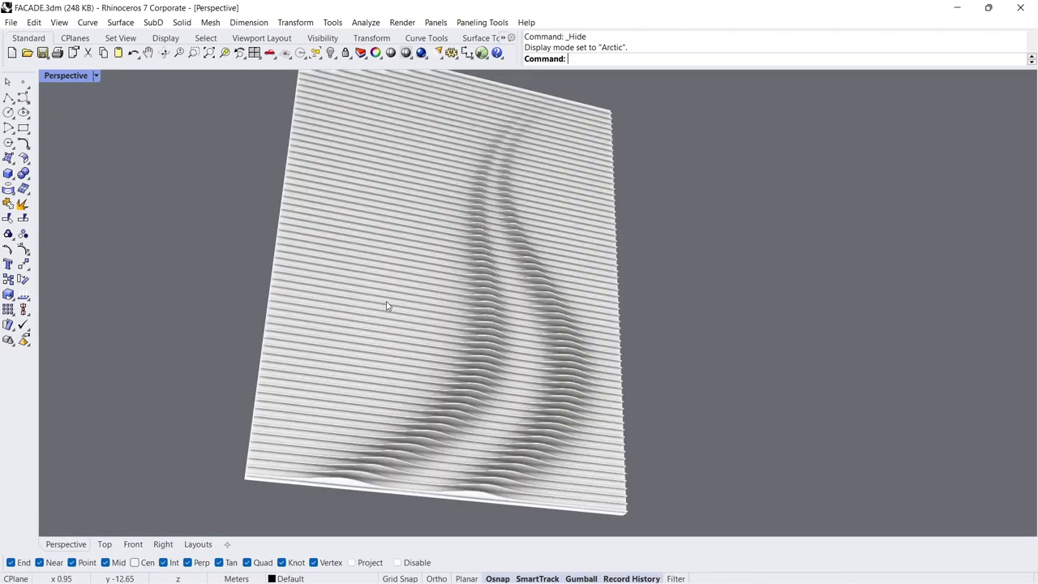
{"action": "right_click_drag", "start_coordinate": [389, 307], "coordinate": [389, 290]}
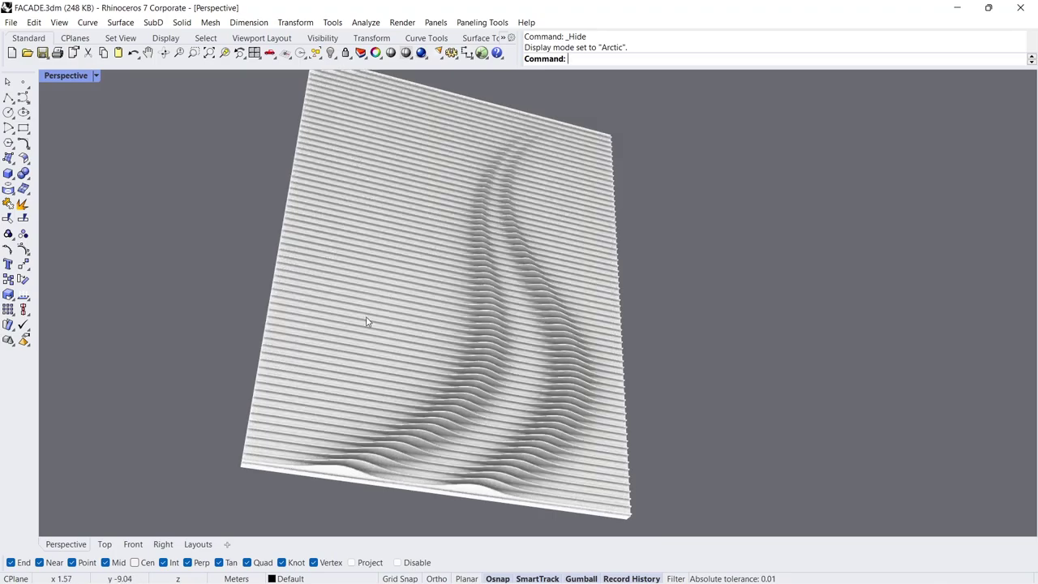
{"action": "scroll", "coordinate": [326, 343], "scroll_direction": "up", "scroll_amount": 10}
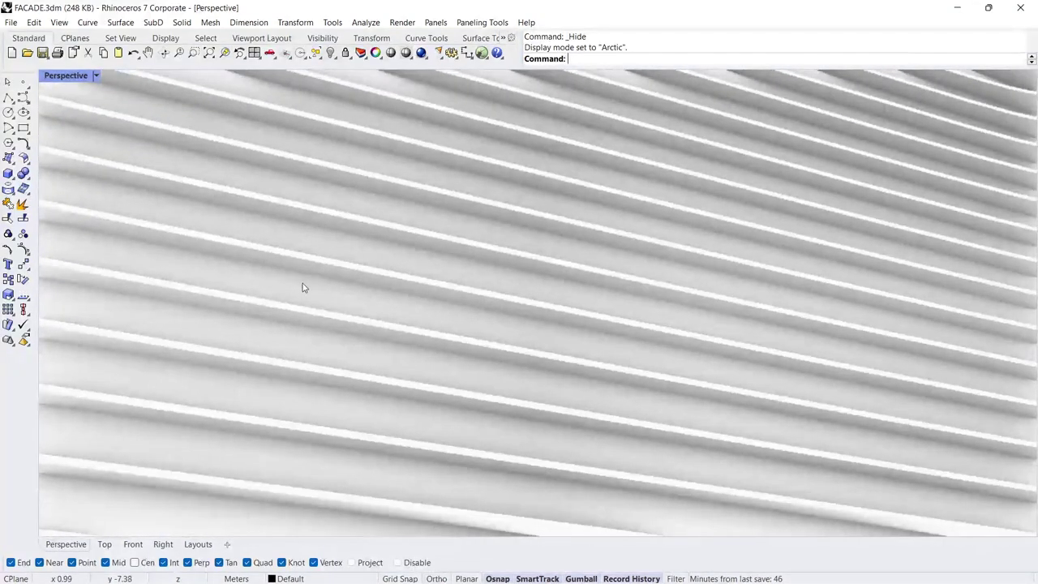
{"action": "left_click", "coordinate": [298, 284]}
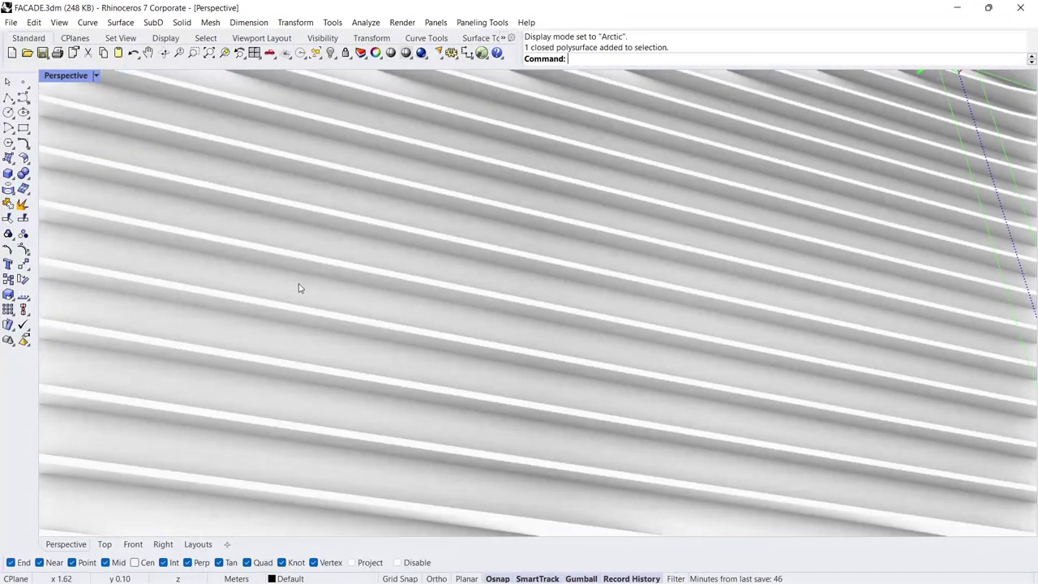
Create Layer 06 and move the selected slat polysurface onto it
{"action": "left_click", "coordinate": [361, 53]}
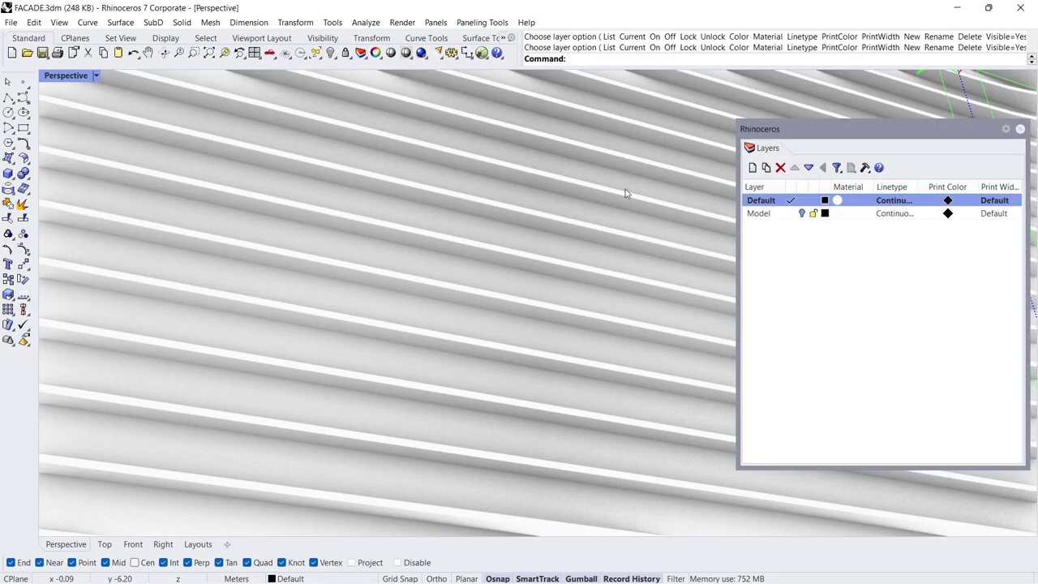
{"action": "left_click", "coordinate": [752, 168]}
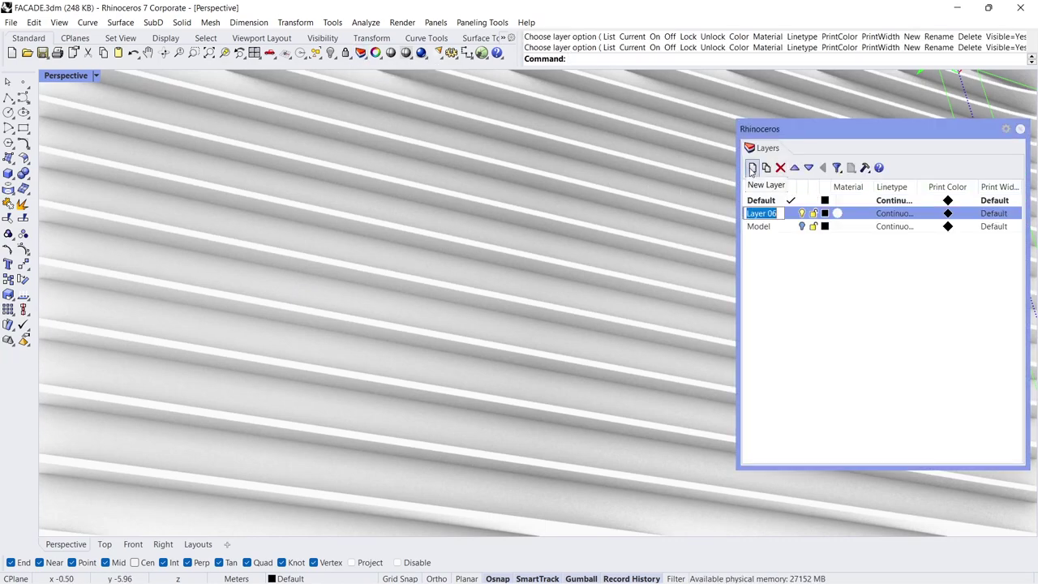
{"action": "right_click", "coordinate": [790, 215]}
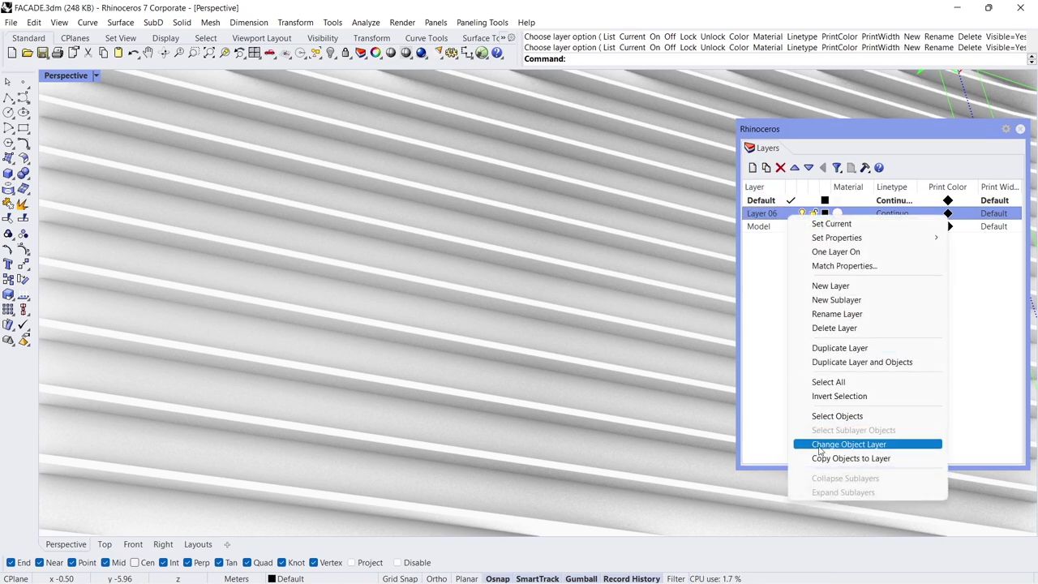
{"action": "left_click", "coordinate": [872, 446]}
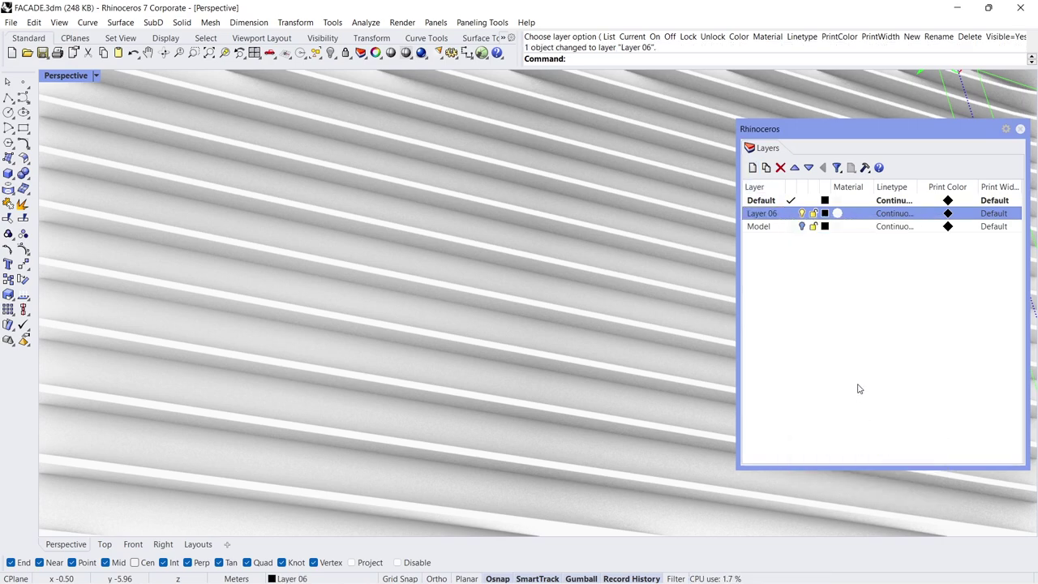
Assign Layer 06 a Paint-type material in grey #CACACA with reduced glossiness
{"action": "left_click", "coordinate": [838, 213]}
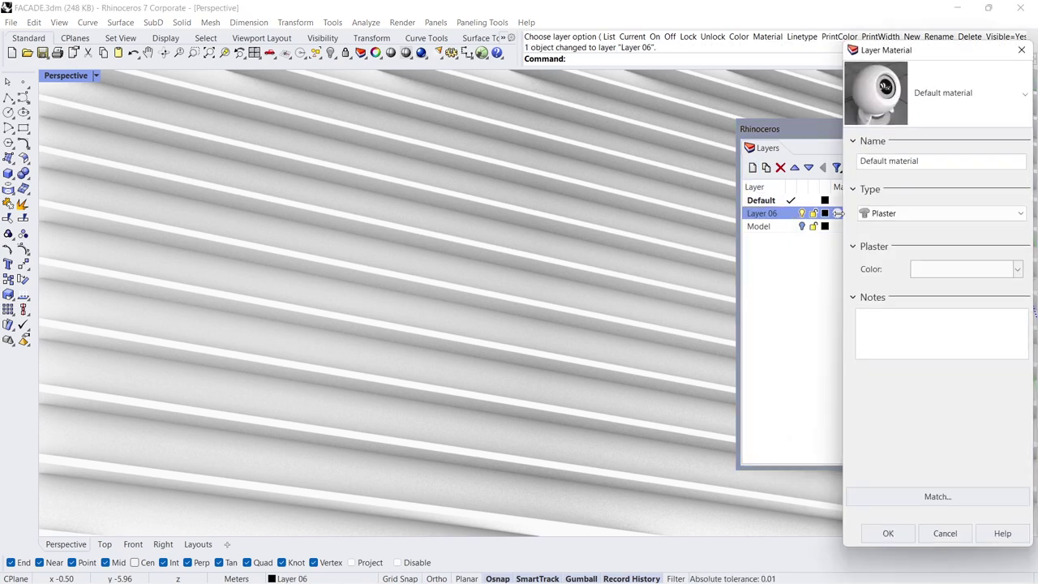
{"action": "left_click", "coordinate": [895, 215]}
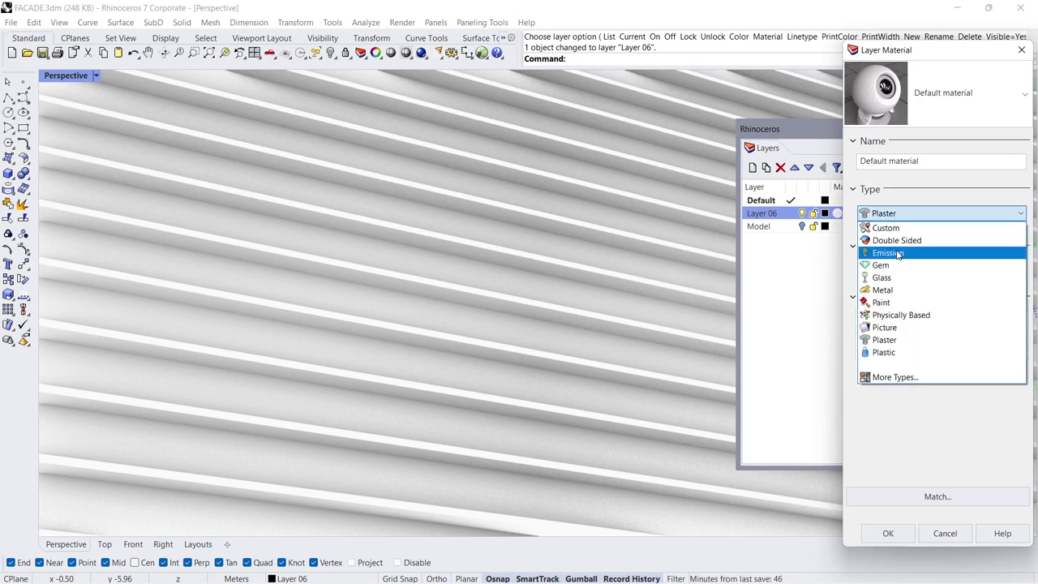
{"action": "left_click", "coordinate": [900, 305]}
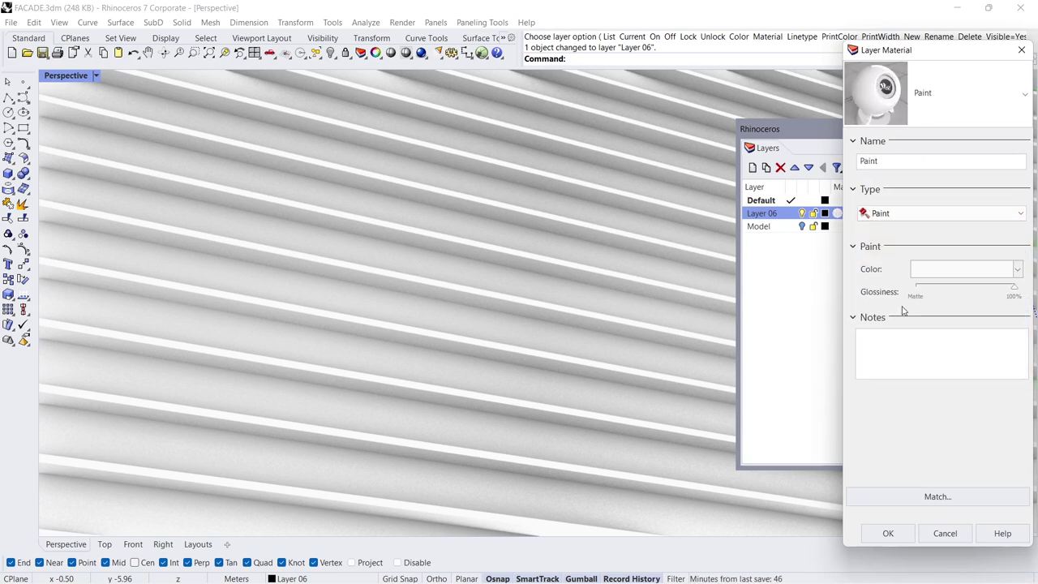
{"action": "left_click_drag", "start_coordinate": [1012, 293], "coordinate": [981, 297]}
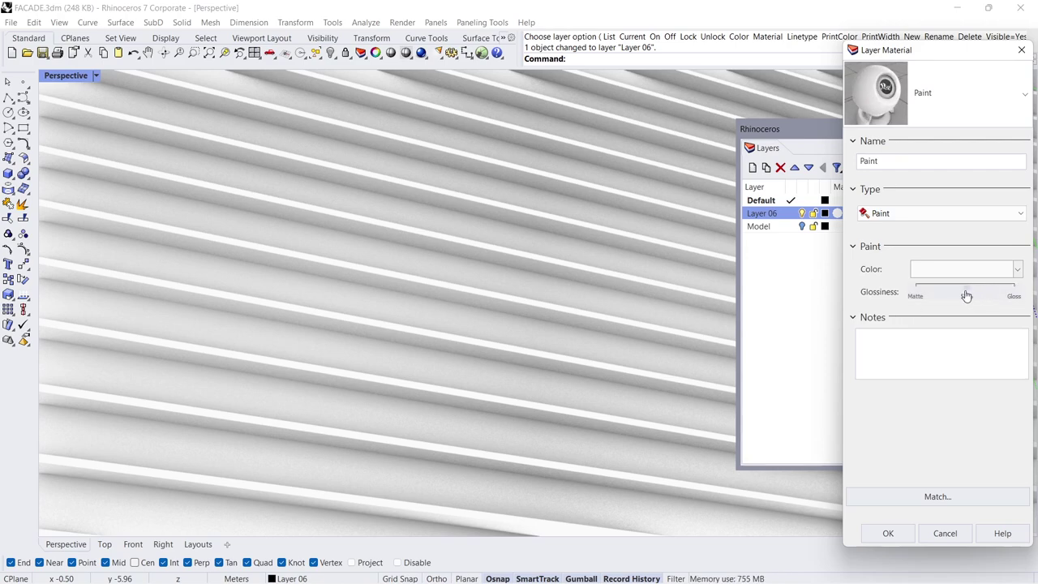
{"action": "left_click", "coordinate": [964, 271]}
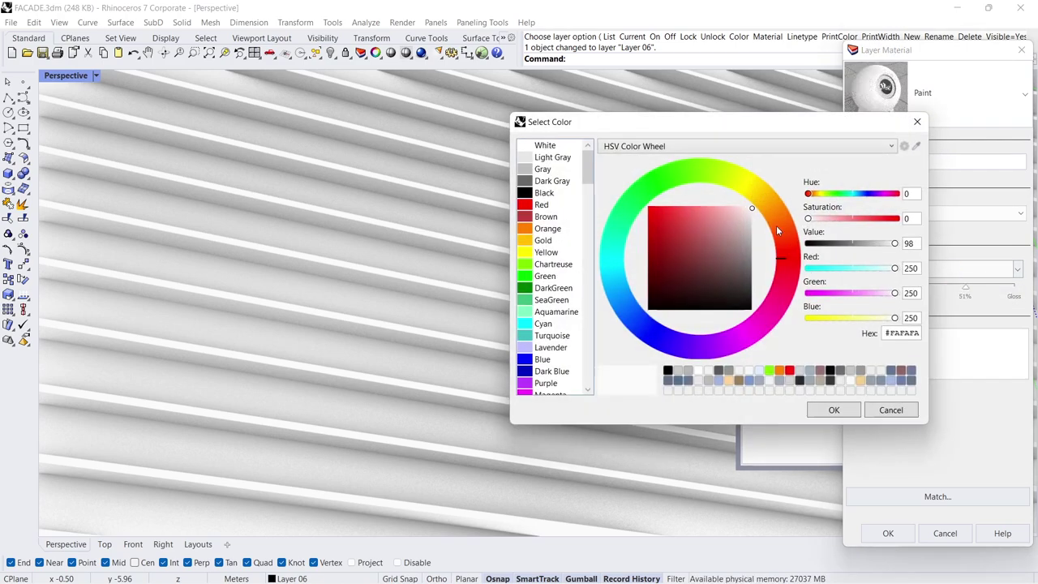
{"action": "left_click", "coordinate": [752, 212]}
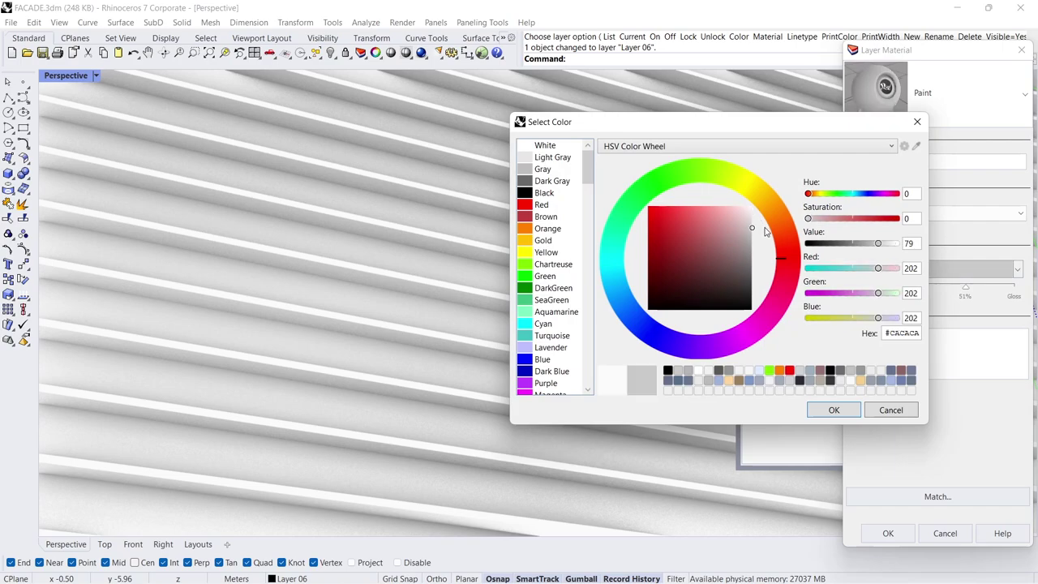
{"action": "left_click", "coordinate": [841, 410]}
{"action": "left_click", "coordinate": [888, 534]}
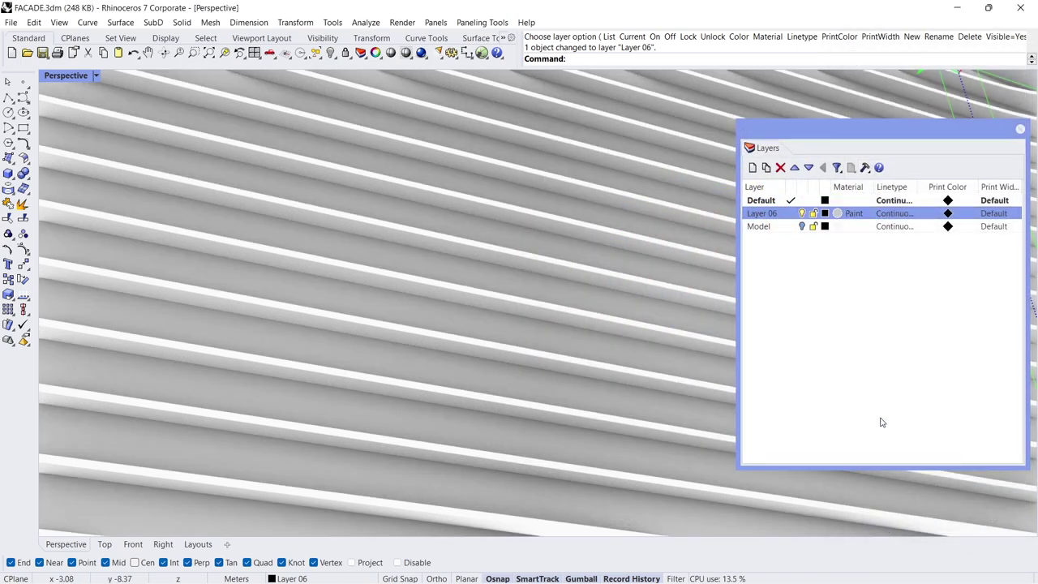
Switch on the Model layer to reveal the hand above the facade, then select the hand
{"action": "left_click", "coordinate": [1020, 129]}
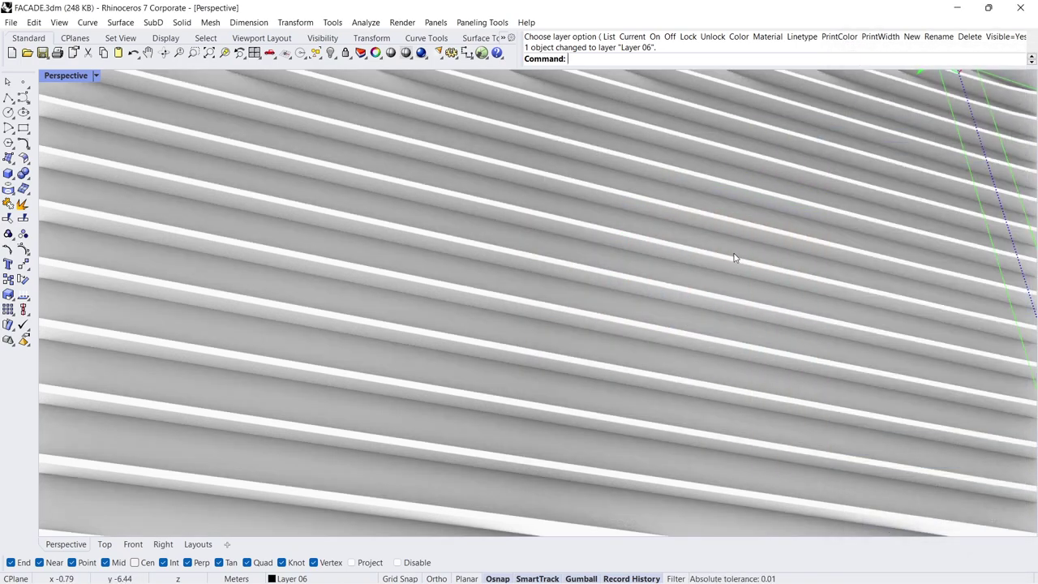
{"action": "scroll", "coordinate": [590, 214], "scroll_direction": "down", "scroll_amount": 6}
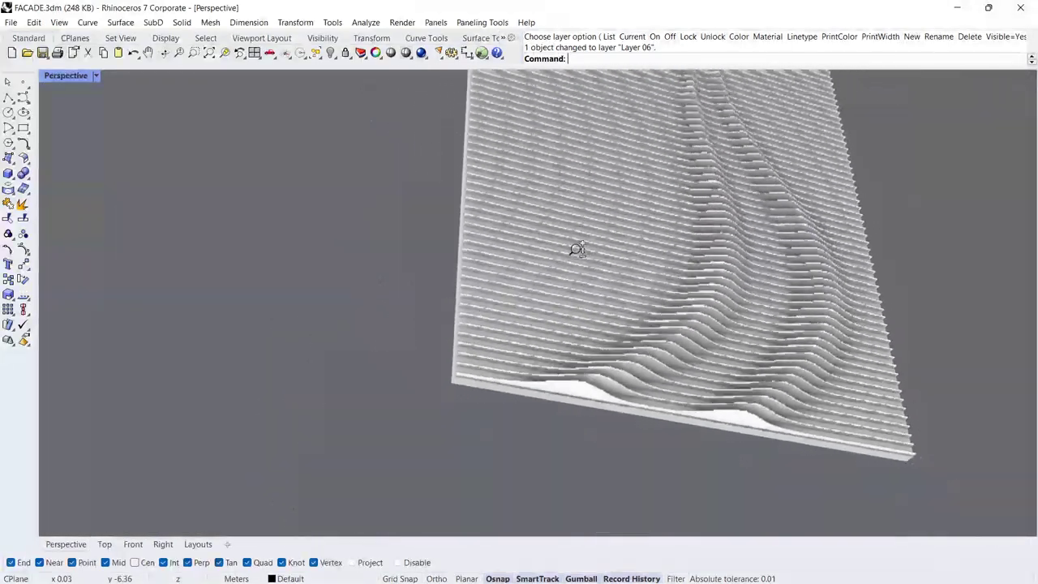
{"action": "right_click_drag", "start_coordinate": [577, 248], "coordinate": [489, 278]}
{"action": "right_click", "coordinate": [489, 278]}
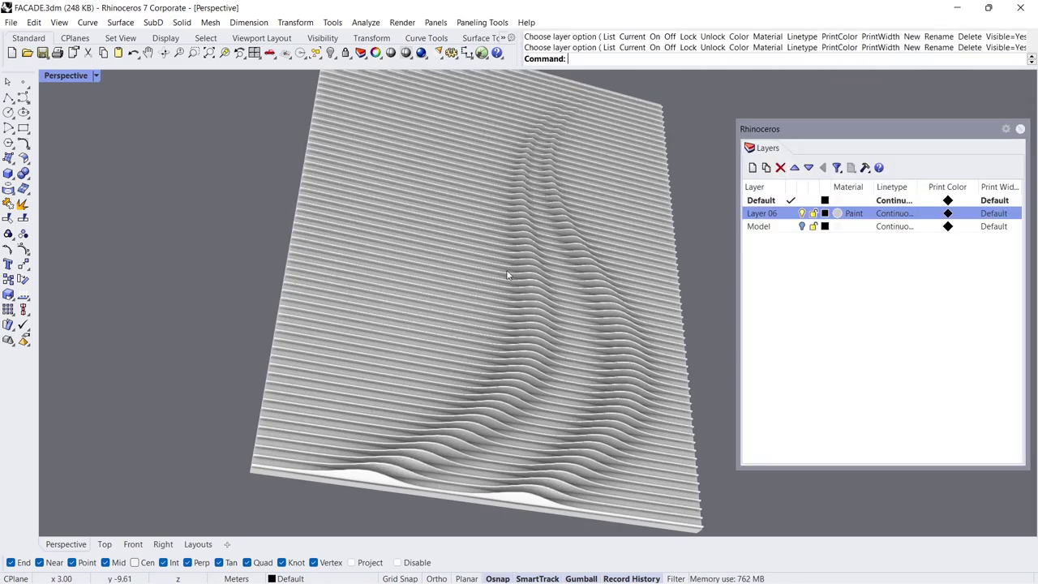
{"action": "left_click", "coordinate": [801, 227]}
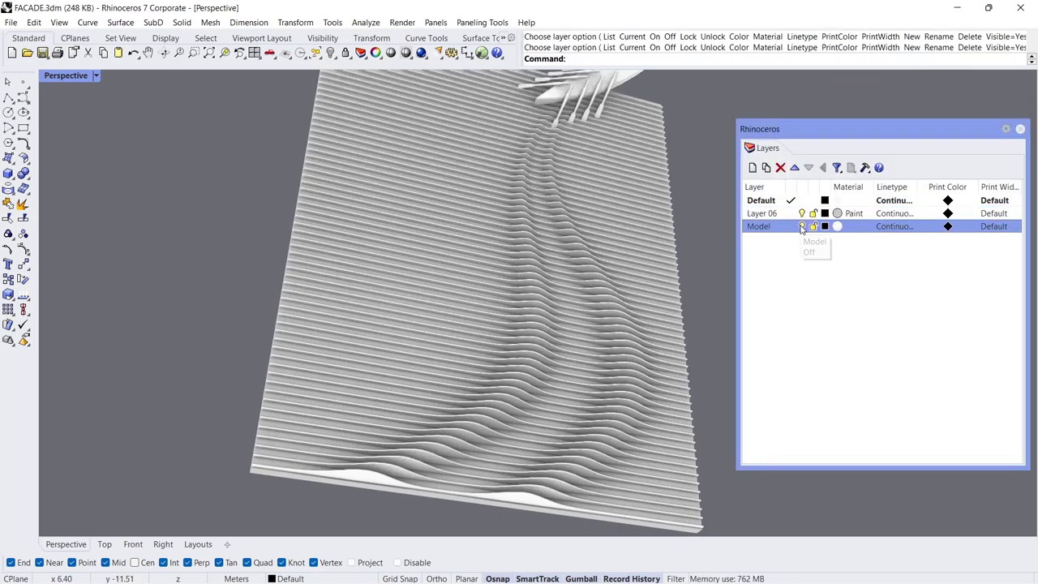
{"action": "mouse_move", "coordinate": [495, 260]}
{"action": "right_mouse_down"}
{"action": "mouse_move", "coordinate": [484, 236]}
{"action": "mouse_move", "coordinate": [486, 258]}
{"action": "right_mouse_up"}
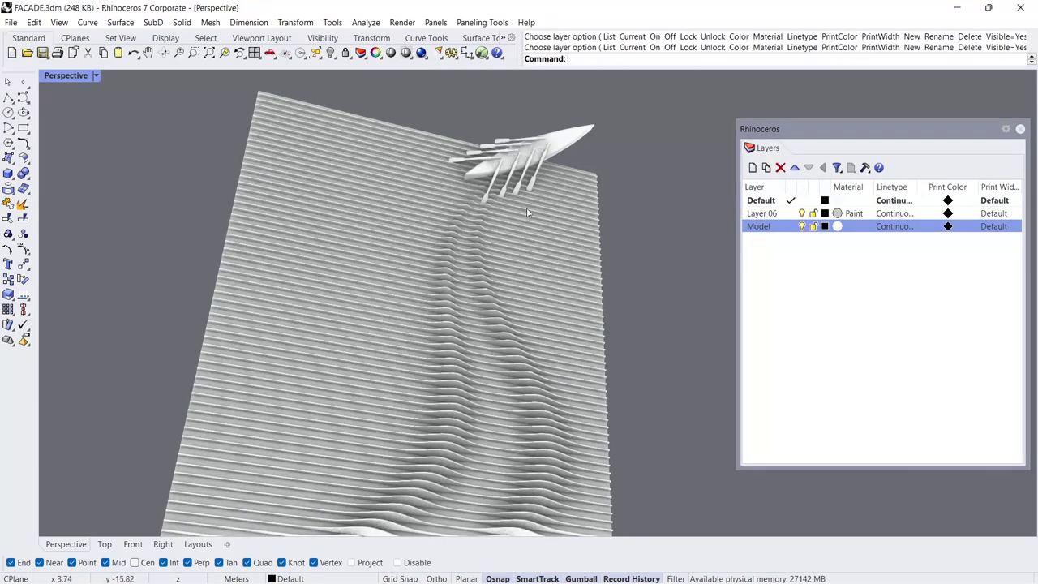
{"action": "left_click", "coordinate": [549, 151]}
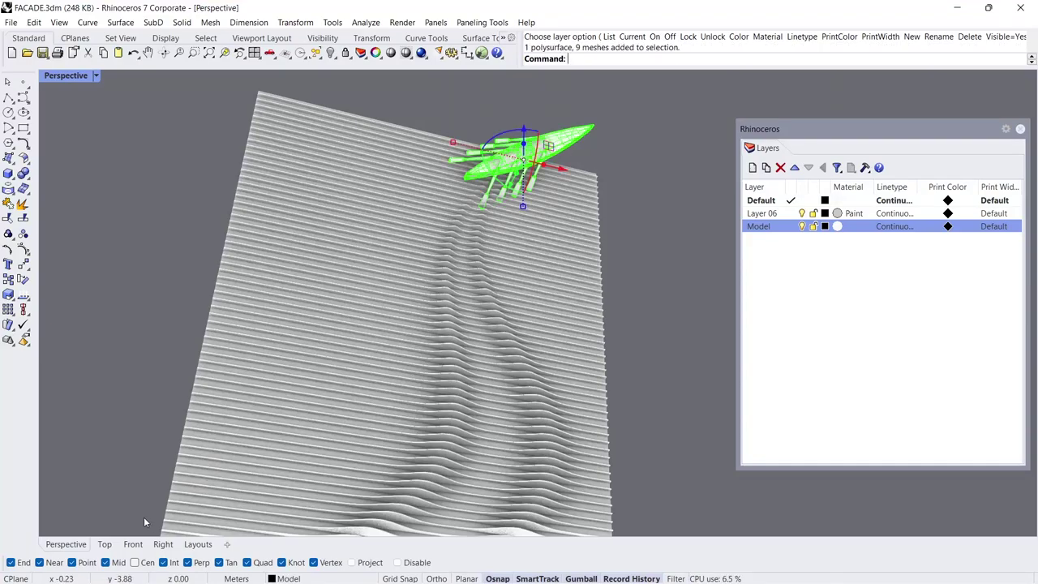
In the Front view, rotate the hand counterclockwise and shift it right and down onto the facade
{"action": "left_click", "coordinate": [133, 544]}
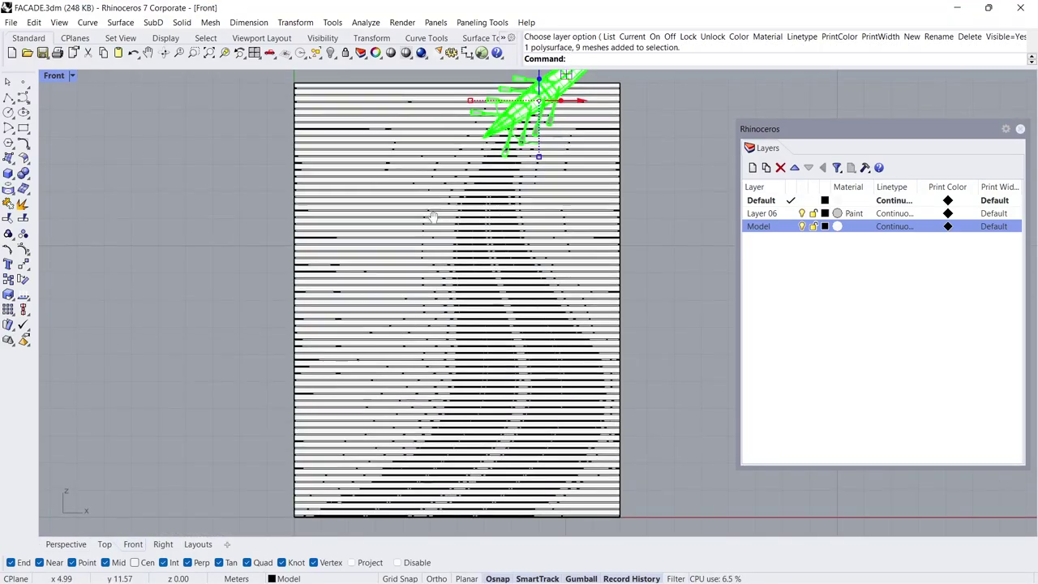
{"action": "scroll", "coordinate": [507, 185], "scroll_direction": "up", "scroll_amount": 3}
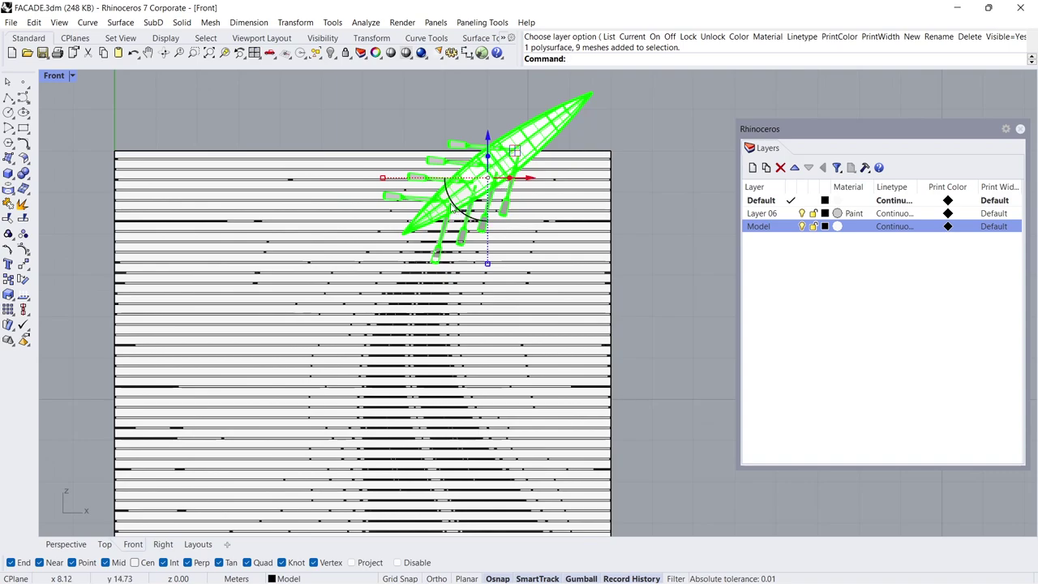
{"action": "left_click_drag", "start_coordinate": [453, 209], "coordinate": [466, 217]}
{"action": "left_click_drag", "start_coordinate": [501, 157], "coordinate": [390, 238]}
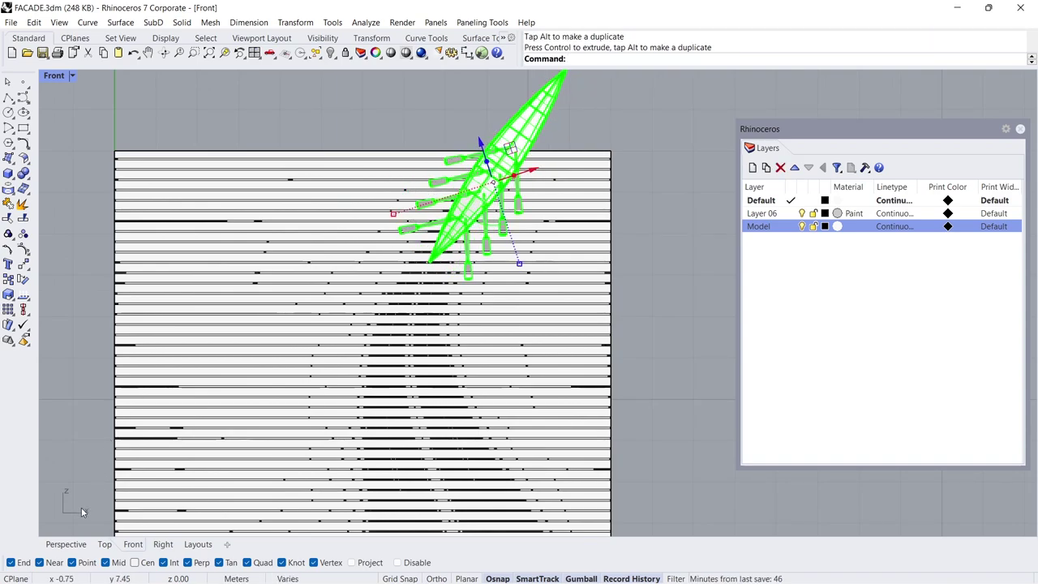
{"action": "left_click", "coordinate": [65, 544]}
{"action": "left_click", "coordinate": [145, 286]}
{"action": "mouse_move", "coordinate": [145, 286]}
{"action": "right_mouse_down"}
{"action": "mouse_move", "coordinate": [430, 323]}
{"action": "mouse_move", "coordinate": [414, 292]}
{"action": "mouse_move", "coordinate": [399, 313]}
{"action": "mouse_move", "coordinate": [400, 353]}
{"action": "mouse_move", "coordinate": [411, 313]}
{"action": "mouse_move", "coordinate": [468, 350]}
{"action": "mouse_move", "coordinate": [438, 357]}
{"action": "mouse_move", "coordinate": [389, 333]}
{"action": "mouse_move", "coordinate": [384, 416]}
{"action": "right_mouse_up"}
Hide the slat polysurface, then undo the hide to restore it
{"action": "scroll", "coordinate": [384, 415], "scroll_direction": "up", "scroll_amount": 8}
{"action": "left_click", "coordinate": [312, 436]}
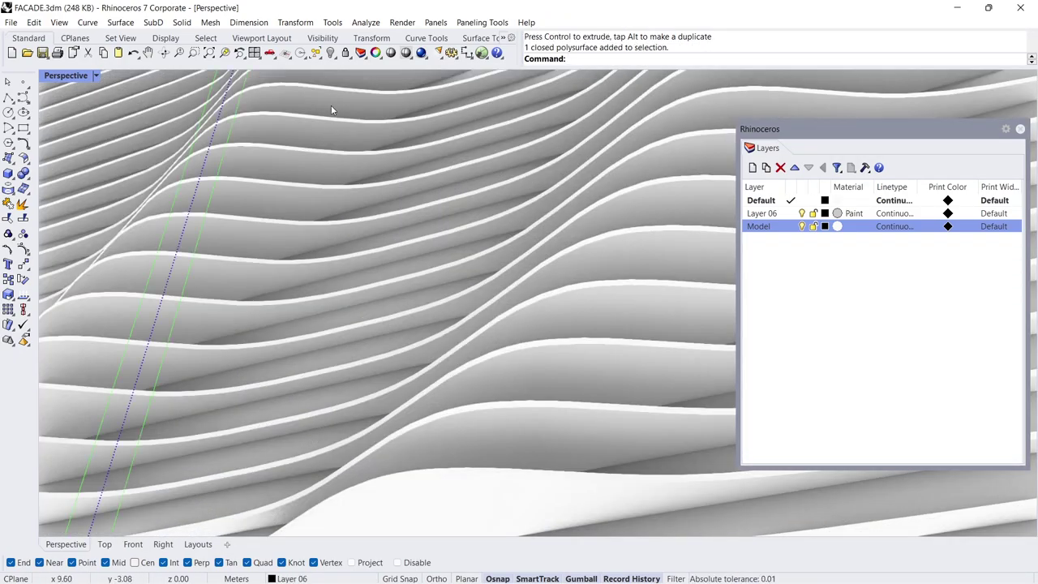
{"action": "left_click", "coordinate": [331, 52]}
{"action": "scroll", "coordinate": [408, 266], "scroll_direction": "down", "scroll_amount": 10}
{"action": "mouse_move", "coordinate": [408, 267]}
{"action": "right_mouse_down"}
{"action": "mouse_move", "coordinate": [350, 339]}
{"action": "mouse_move", "coordinate": [440, 260]}
{"action": "right_mouse_up"}
{"action": "key", "text": "ctrl+z"}
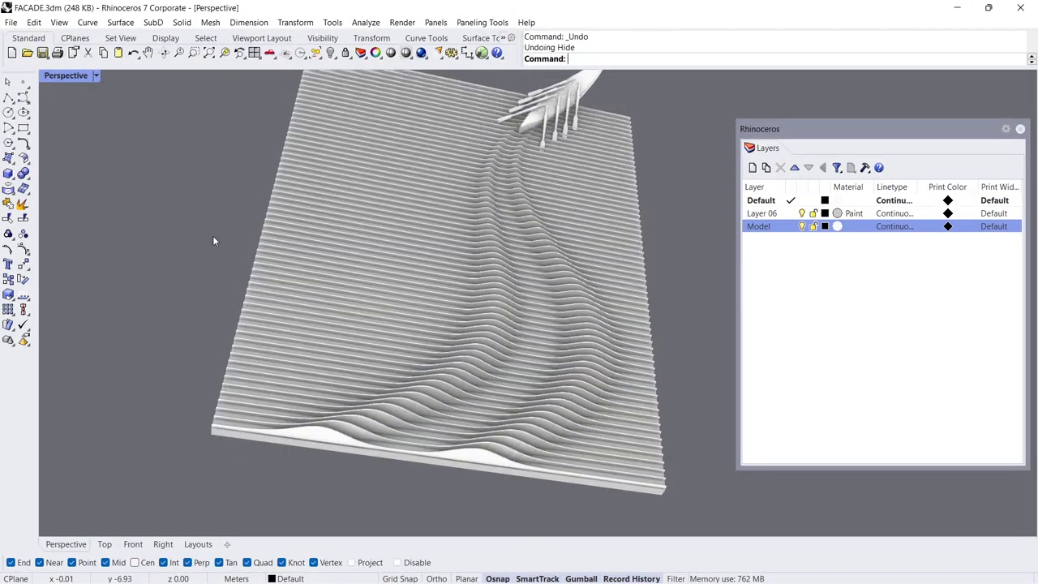
Float a near front-on Perspective viewport into its own window and maximize it full-screen
{"action": "left_click", "coordinate": [1021, 130]}
{"action": "right_click_drag", "start_coordinate": [512, 308], "coordinate": [292, 202]}
{"action": "left_click_drag", "start_coordinate": [67, 78], "coordinate": [86, 161]}
{"action": "double_click", "coordinate": [175, 140]}
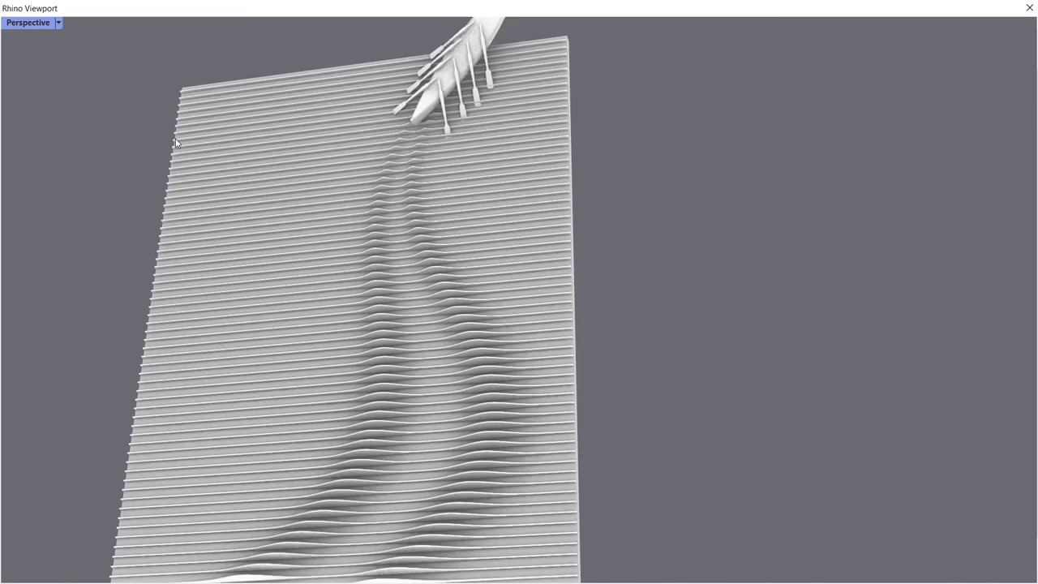